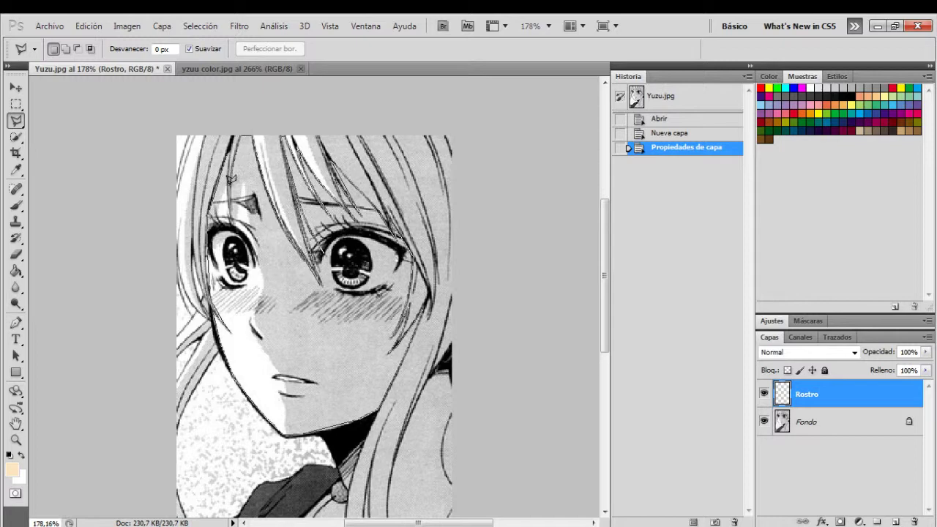
Outline and paint the face in the skin tone on the Rostro layer, and set that layer's blend mode to Multiplicar
click(232, 149)
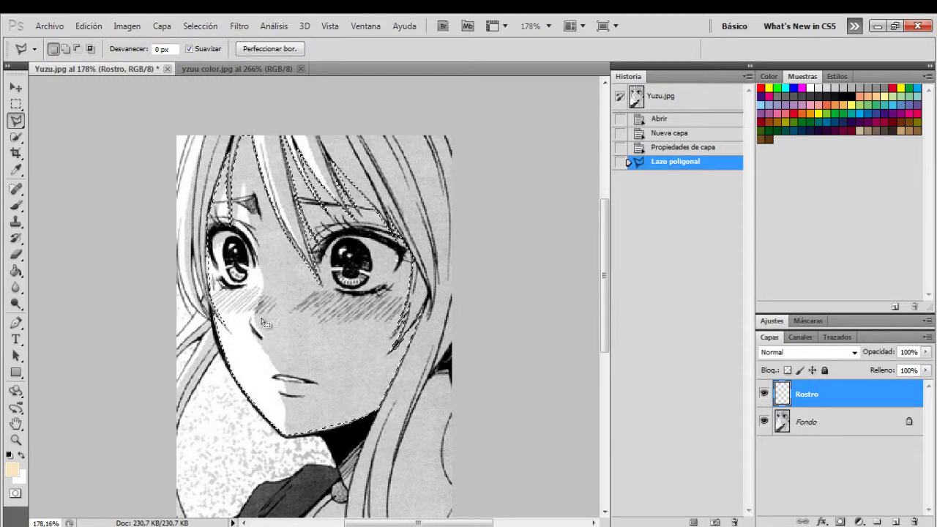
click(16, 206)
click(70, 50)
mouse_move(399, 322)
mouse_down()
mouse_move(242, 326)
mouse_move(251, 276)
mouse_up()
mouse_move(314, 293)
mouse_down()
mouse_move(348, 305)
mouse_move(491, 297)
mouse_move(483, 307)
mouse_up()
click(320, 419)
click(812, 352)
click(772, 74)
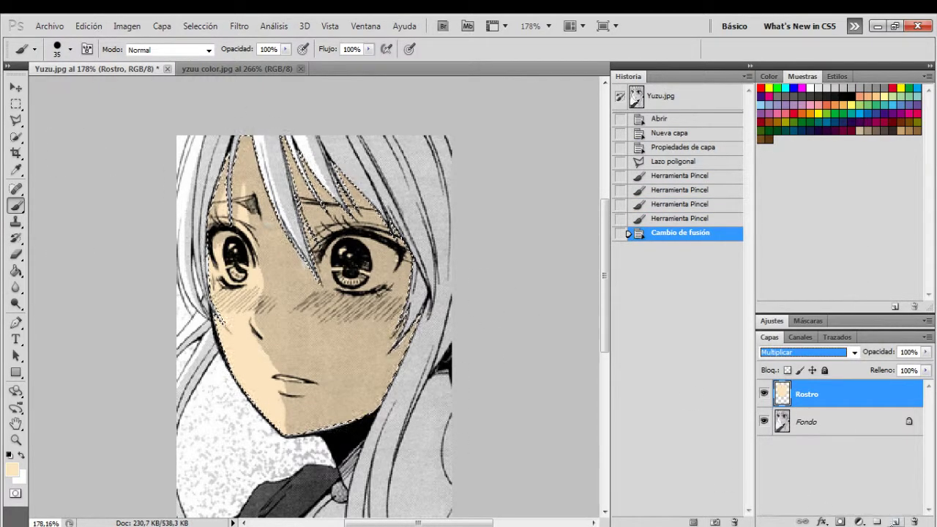
Erase the skin colour from inside the character's left-hand eye on the Rostro layer with a 4 px eraser
click(16, 439)
mouse_move(193, 221)
mouse_down()
mouse_move(283, 294)
mouse_move(206, 310)
mouse_move(257, 360)
mouse_move(360, 406)
mouse_move(212, 351)
mouse_move(241, 220)
mouse_move(351, 278)
mouse_move(207, 380)
mouse_move(211, 401)
mouse_up()
click(16, 254)
click(69, 50)
double_click(132, 75)
text(4)
key(Return)
click(16, 440)
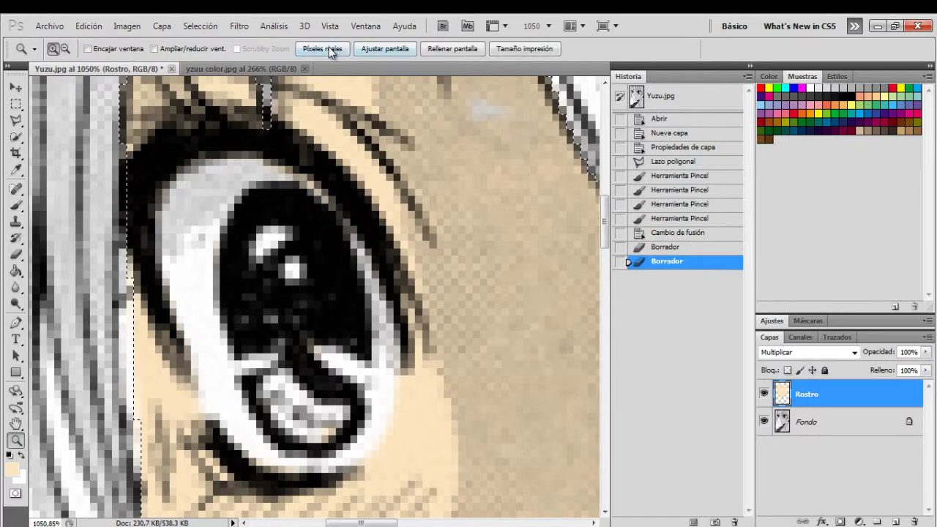
click(330, 49)
drag(313, 230, 373, 288)
click(16, 205)
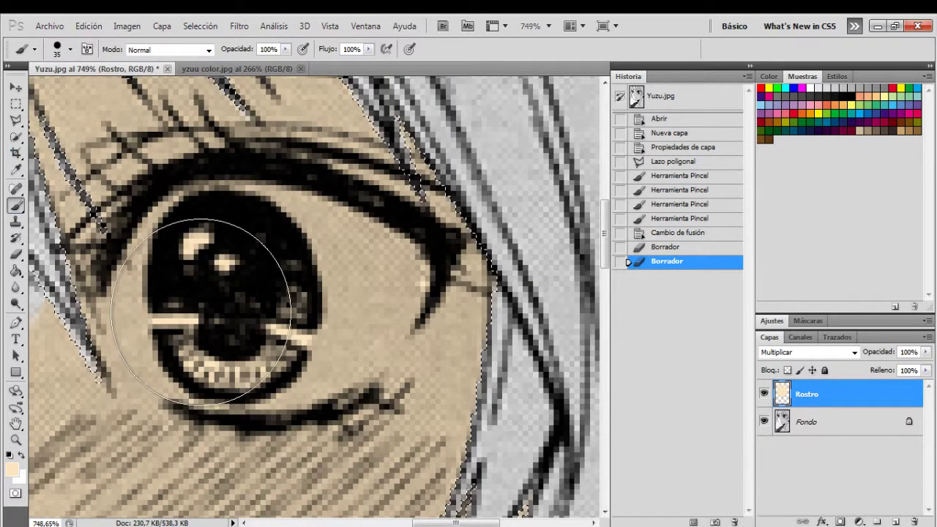
click(70, 50)
drag(41, 88, 29, 89)
drag(279, 269, 239, 291)
click(306, 277)
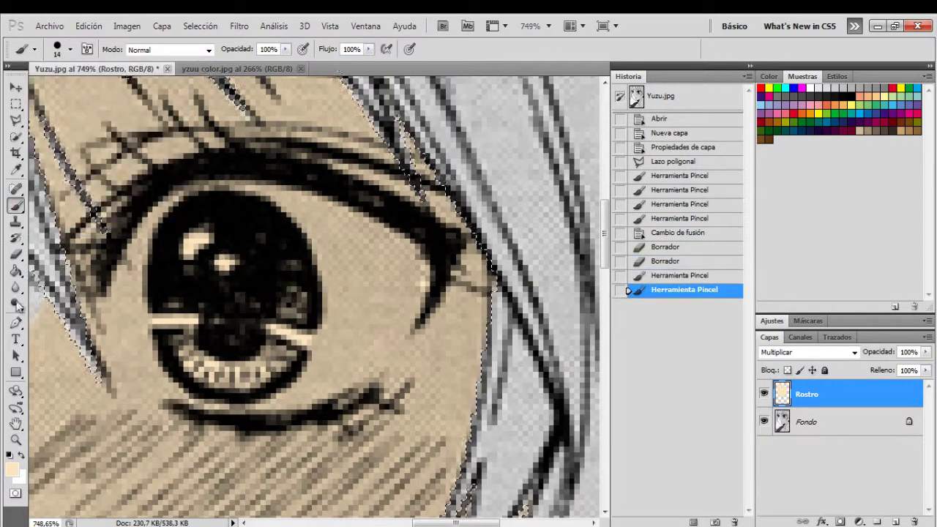
Erase the skin colour from inside the right-hand eye, using a smaller eraser for the edges near the lashes
click(16, 254)
click(69, 50)
drag(50, 88, 58, 88)
mouse_move(308, 288)
mouse_down()
mouse_move(227, 290)
mouse_move(248, 344)
mouse_move(300, 266)
mouse_move(204, 254)
mouse_up()
click(195, 297)
click(71, 51)
drag(57, 89, 45, 89)
mouse_move(245, 208)
mouse_down()
mouse_move(191, 203)
mouse_move(215, 382)
mouse_move(391, 249)
mouse_move(380, 238)
mouse_up()
Repaint the skin tone around the right-hand eye with an 8 px brush and clear the face selection
click(16, 206)
click(69, 50)
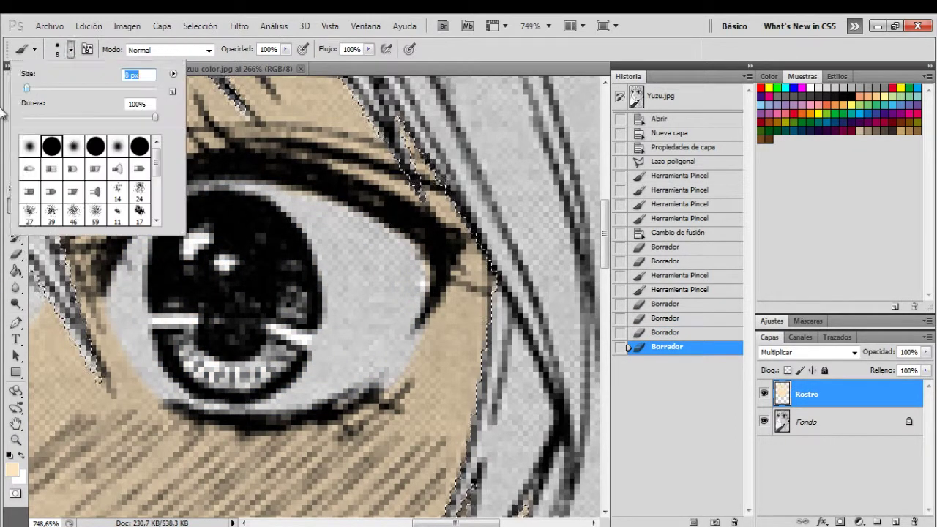
drag(57, 89, 45, 89)
drag(89, 299, 431, 359)
click(16, 440)
click(322, 48)
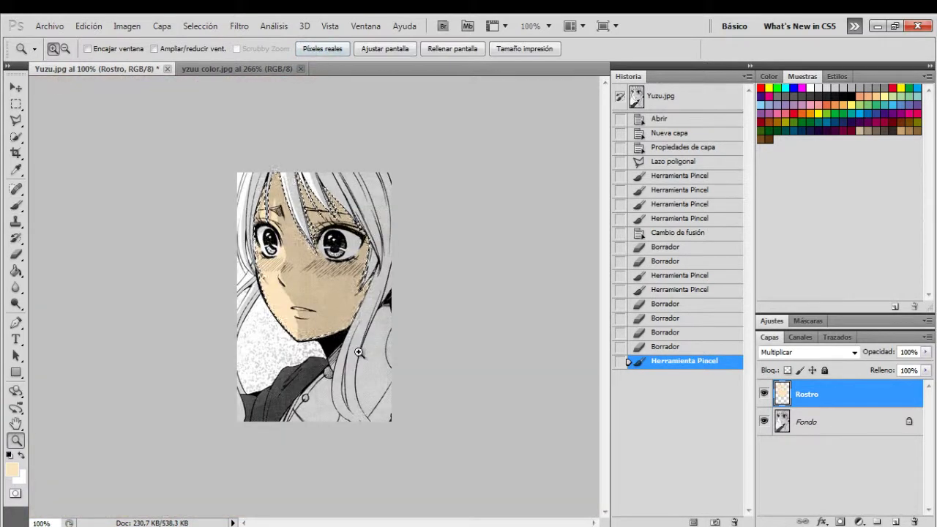
key(ctrl+d)
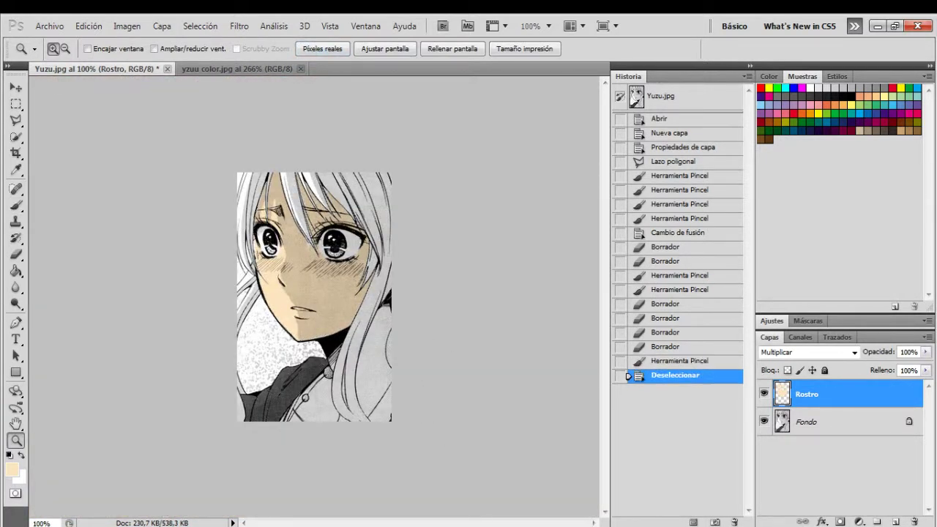
Create a new layer named cuello above Rostro
key(ctrl+shift+alt+n)
double_click(805, 393)
text(cuello)
key(Return)
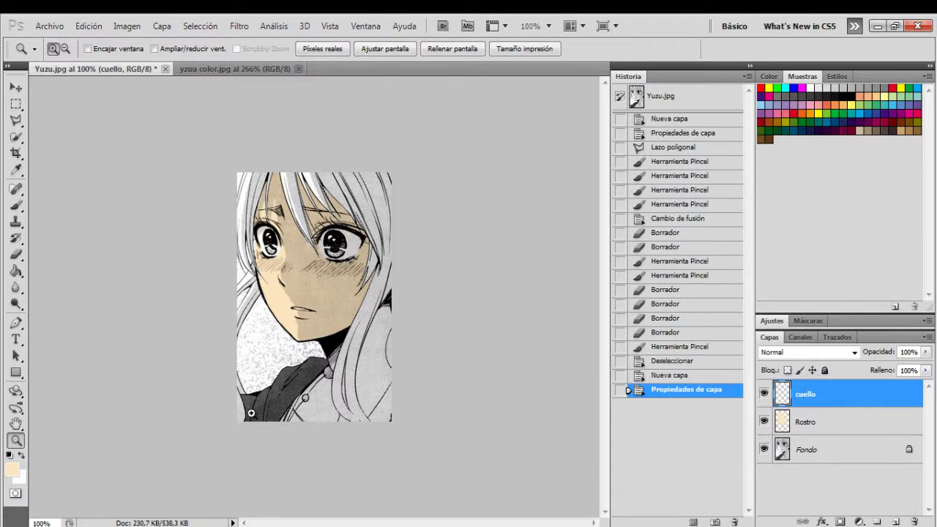
Outline the visible neck area below the chin with the Polygonal Lasso and paint it in the skin tone
click(428, 315)
scroll(434, 259, up, 2)
drag(17, 119, 66, 135)
click(180, 284)
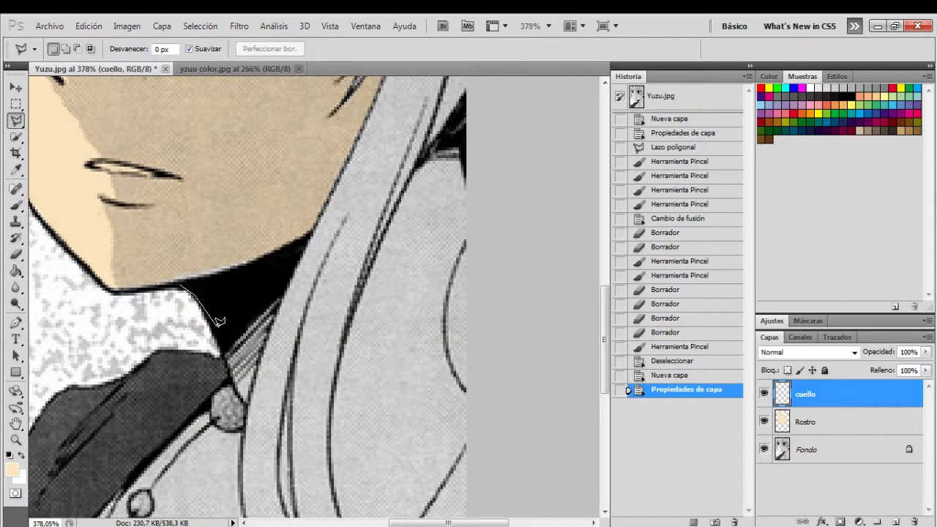
click(181, 283)
click(16, 206)
mouse_move(210, 315)
mouse_down()
mouse_move(241, 355)
mouse_move(260, 329)
mouse_up()
Set the cuello layer's blend mode to Multiplicar and clear the neck selection
click(853, 352)
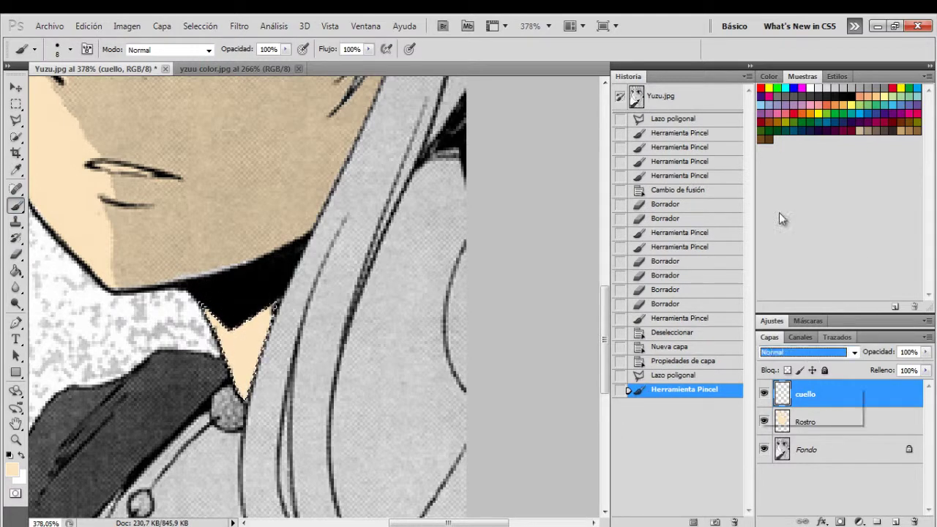
click(792, 84)
scroll(371, 304, down, 5)
key(ctrl+d)
click(840, 352)
click(793, 72)
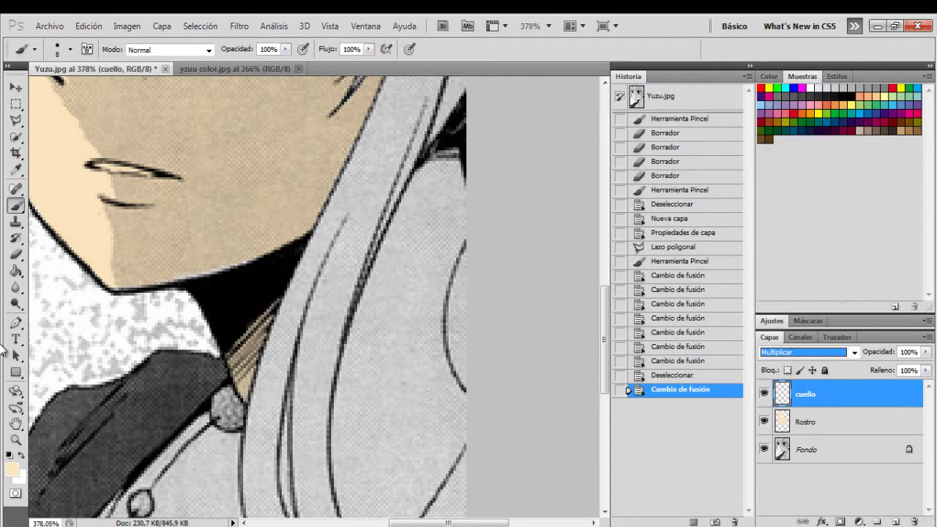
scroll(461, 326, down, 7)
scroll(796, 328, up, 1)
click(827, 352)
click(789, 74)
click(17, 88)
scroll(605, 444, down, 5)
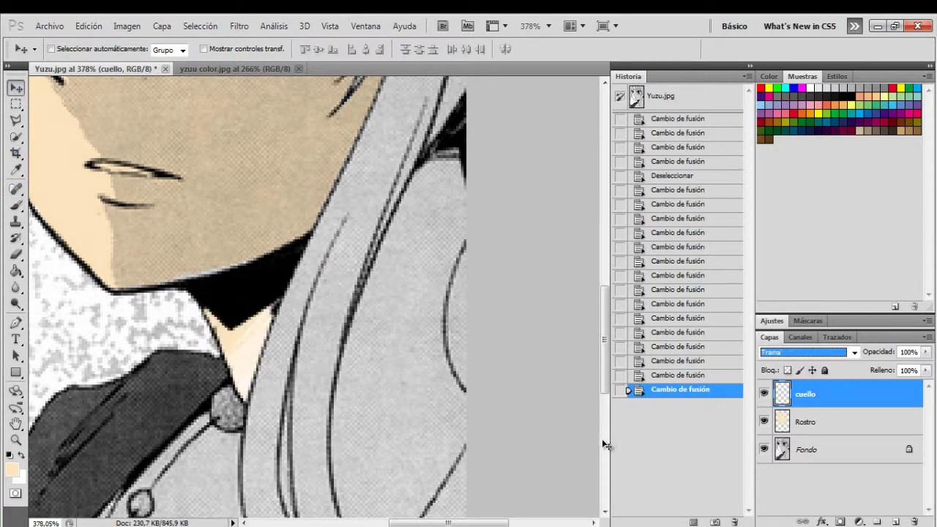
scroll(605, 444, up, 5)
click(16, 440)
scroll(182, 487, down, 4)
scroll(399, 427, up, 1)
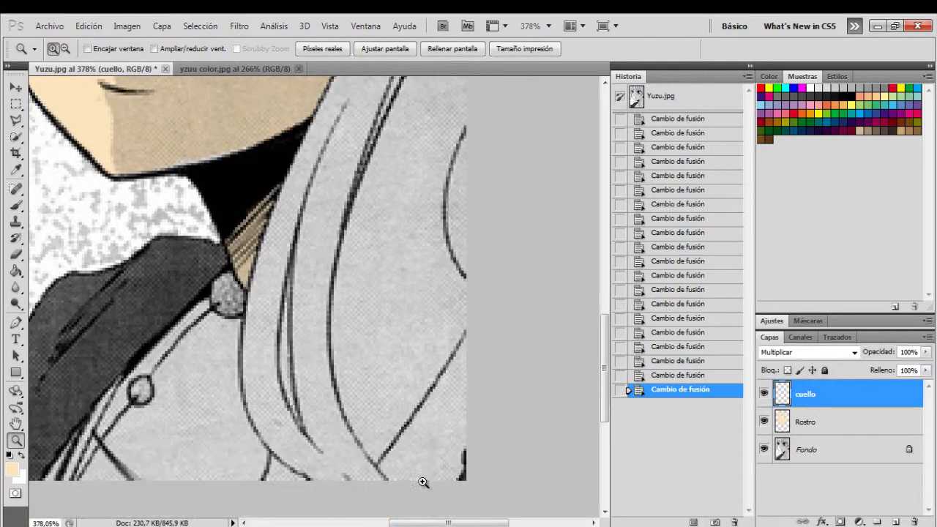
drag(422, 522, 391, 523)
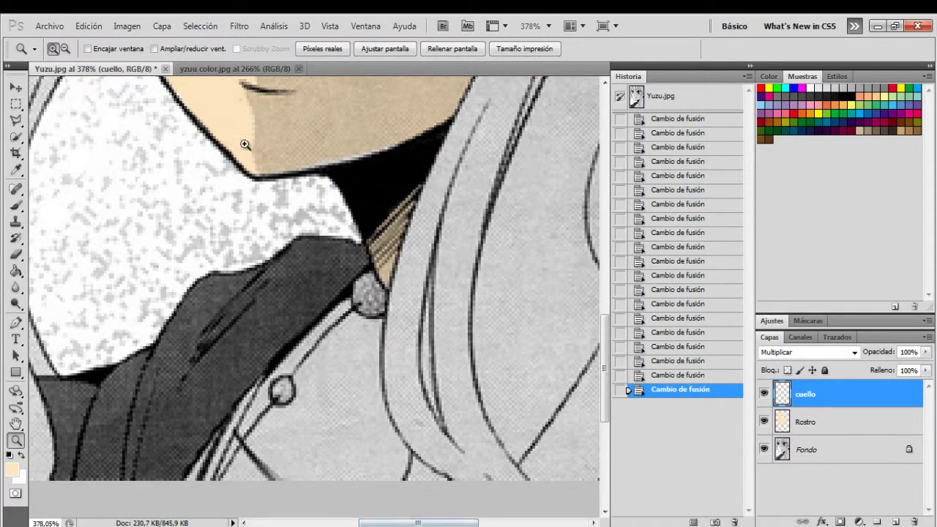
Outline the area between the long hair strand and the image's right edge with the Polygonal Lasso
click(317, 51)
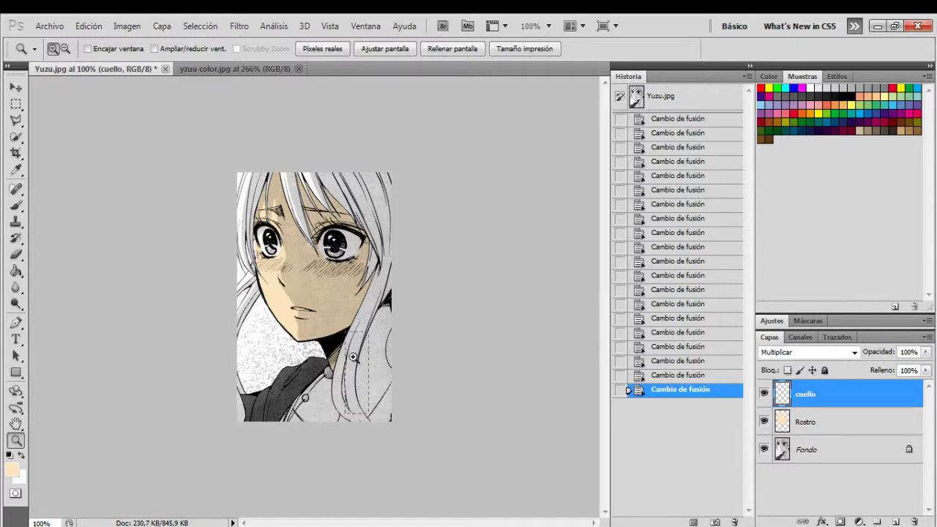
drag(349, 399, 403, 283)
click(15, 120)
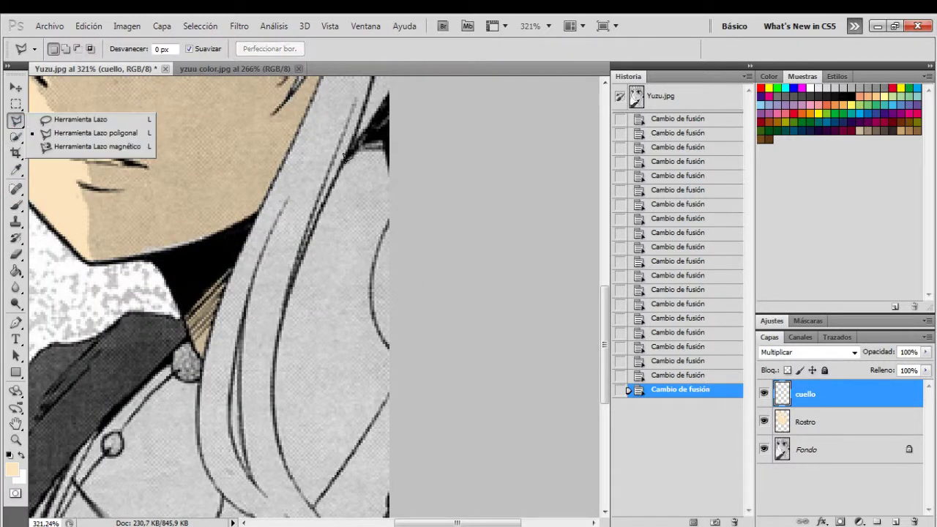
click(345, 158)
click(372, 140)
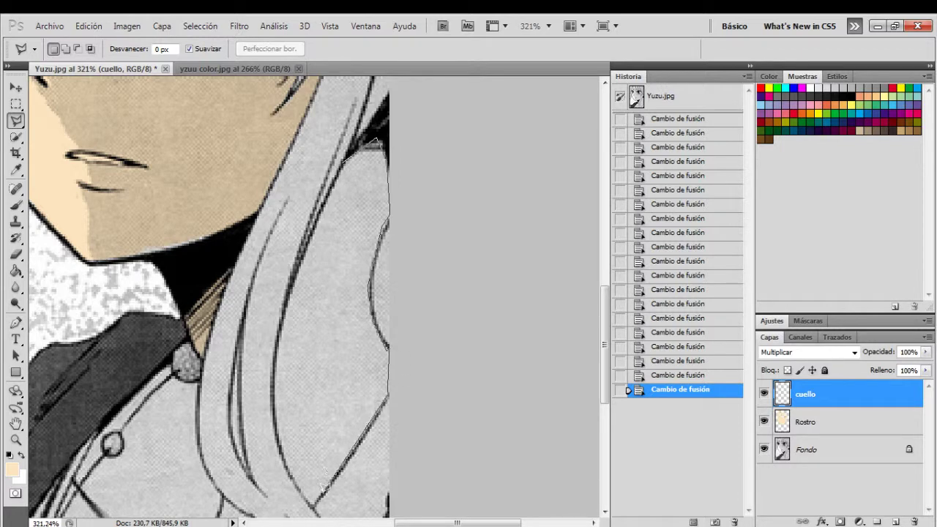
click(274, 398)
click(277, 341)
click(288, 293)
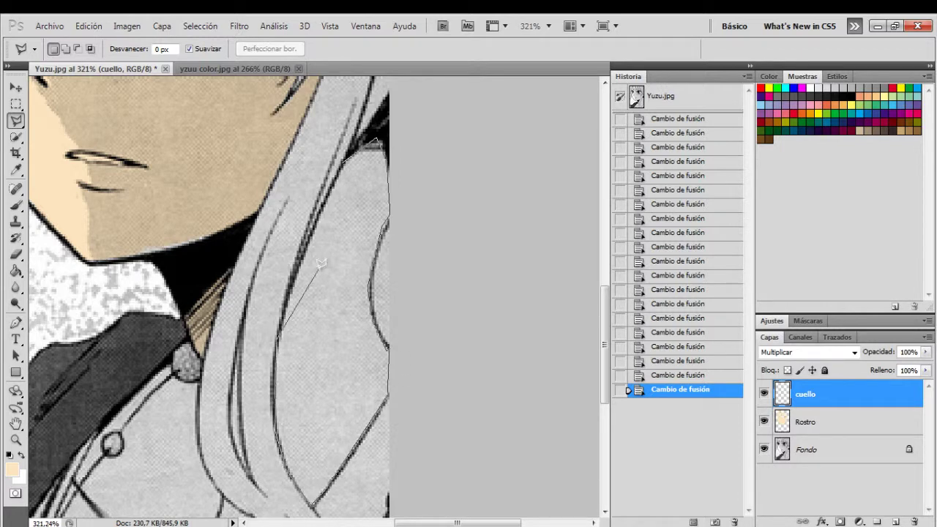
click(305, 243)
click(322, 197)
click(345, 159)
Paint the selected area beside the hair in the skin tone with a 35 px brush and clear the selection
click(19, 205)
click(69, 49)
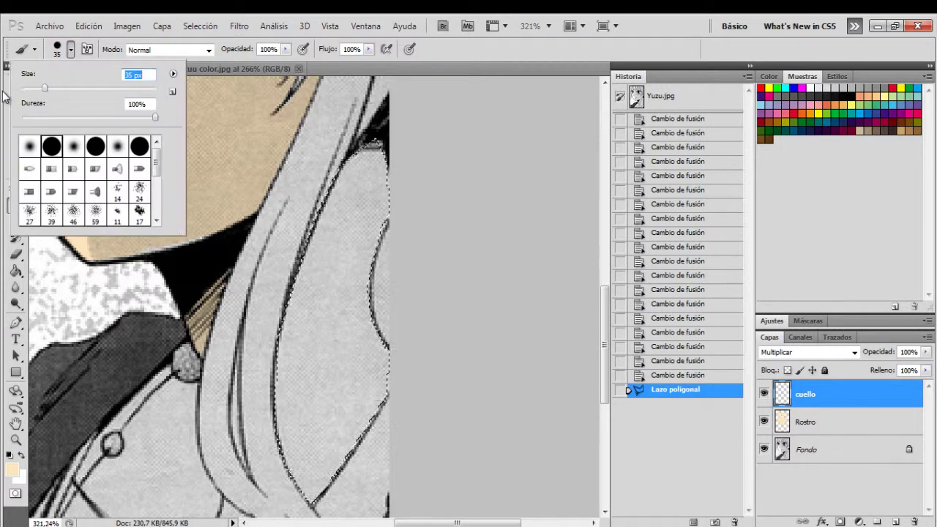
mouse_move(366, 175)
mouse_down()
mouse_move(337, 407)
mouse_move(315, 465)
mouse_up()
click(366, 179)
drag(366, 178, 322, 300)
click(324, 329)
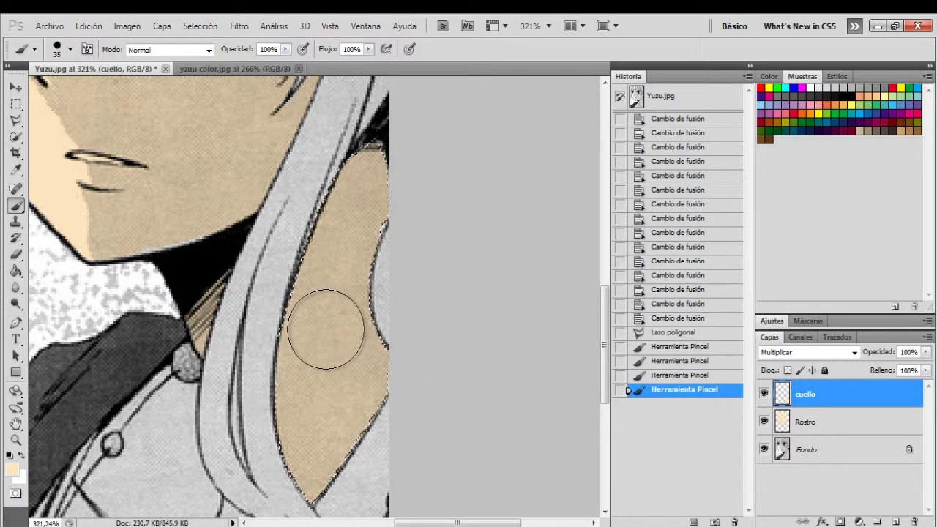
key(ctrl+d)
Outline the narrow gap between the lower hair strands, paint it in the skin tone and clear the selection
scroll(314, 344, down, 2)
click(15, 121)
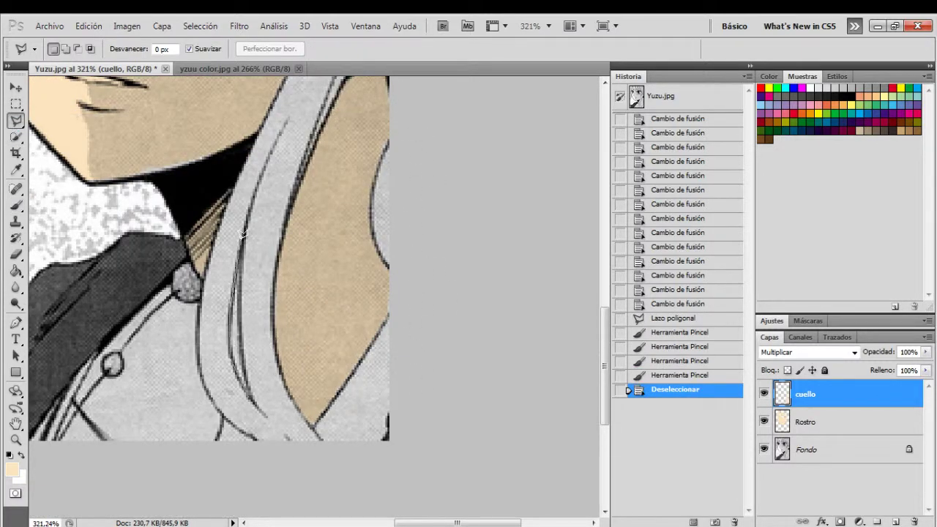
click(252, 395)
click(242, 338)
click(241, 249)
click(16, 205)
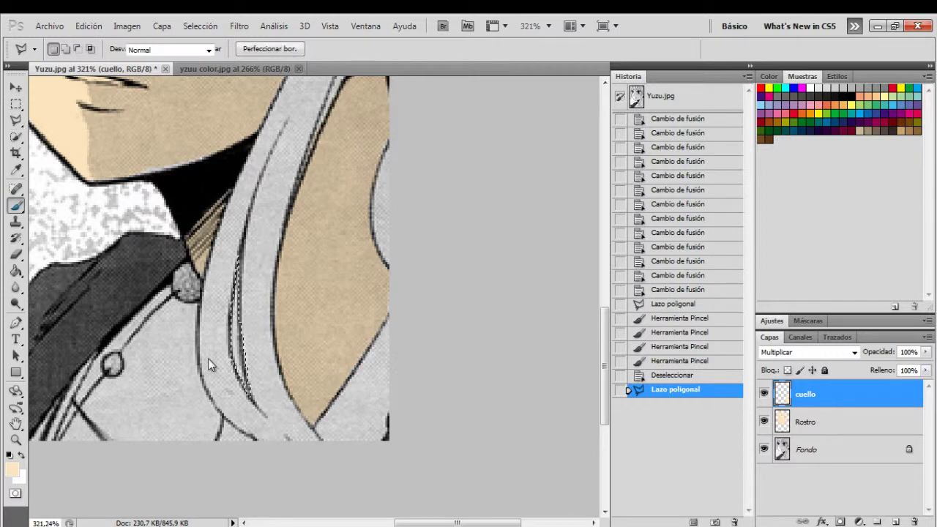
drag(236, 359, 227, 228)
key(ctrl+d)
On the Rostro layer, brush skin tone over the chin and erase the colour from the opening between the lips
scroll(226, 224, up, 3)
click(806, 422)
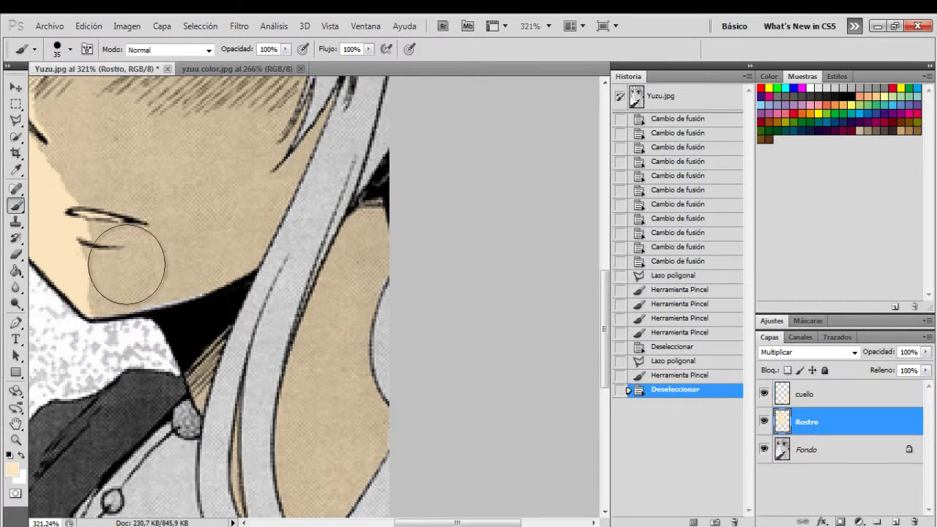
drag(127, 264, 188, 264)
click(15, 440)
click(323, 51)
drag(281, 289, 327, 324)
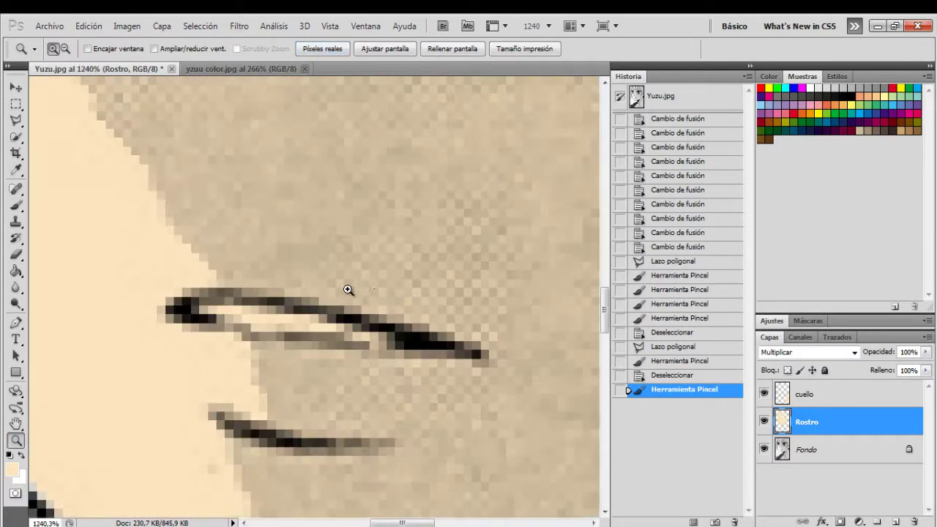
click(17, 255)
click(70, 49)
drag(31, 88, 18, 89)
mouse_move(260, 326)
mouse_down()
mouse_move(229, 311)
mouse_move(369, 338)
mouse_move(334, 322)
mouse_up()
key(z)
click(322, 48)
drag(301, 259, 330, 204)
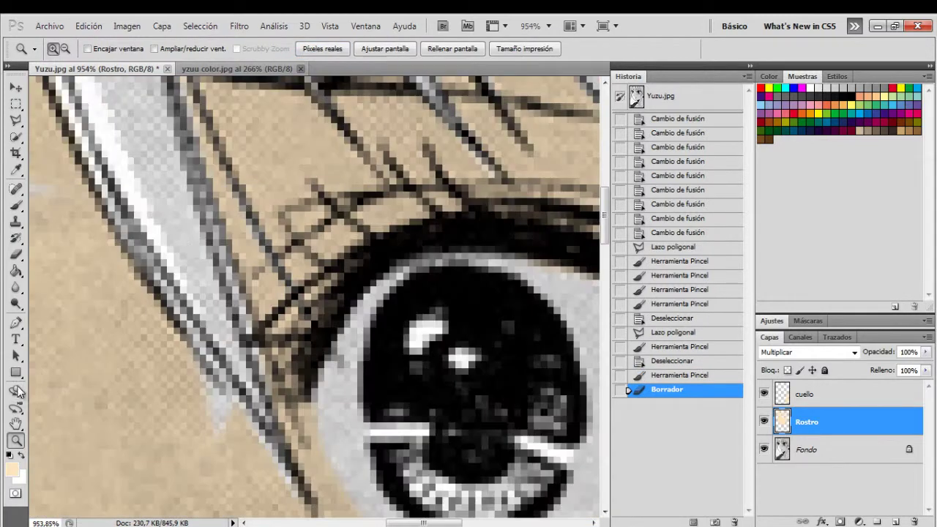
click(321, 54)
Create a new layer named cabello above cuello
click(822, 396)
click(894, 521)
double_click(806, 393)
text(cabello)
key(Return)
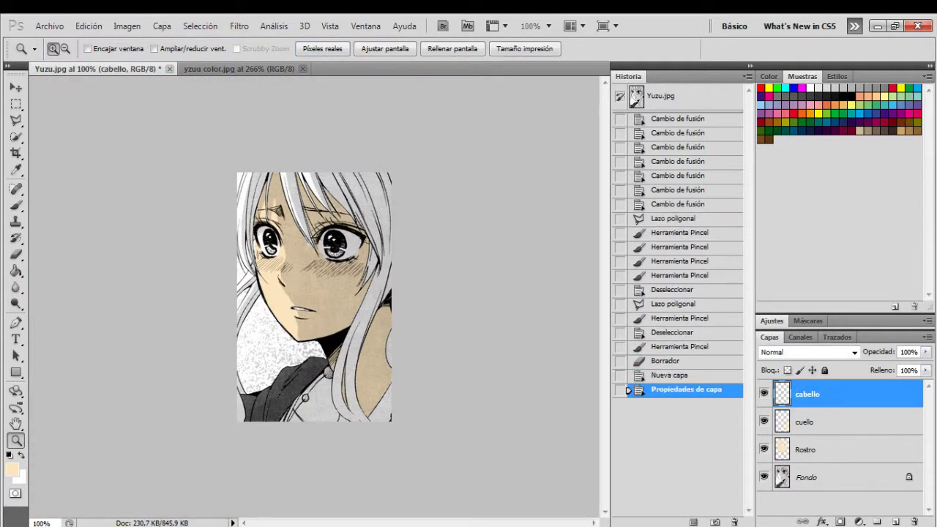
Sample the blond hair colour from the reference image yzuu color.jpg and return to Yuzu.jpg
click(239, 68)
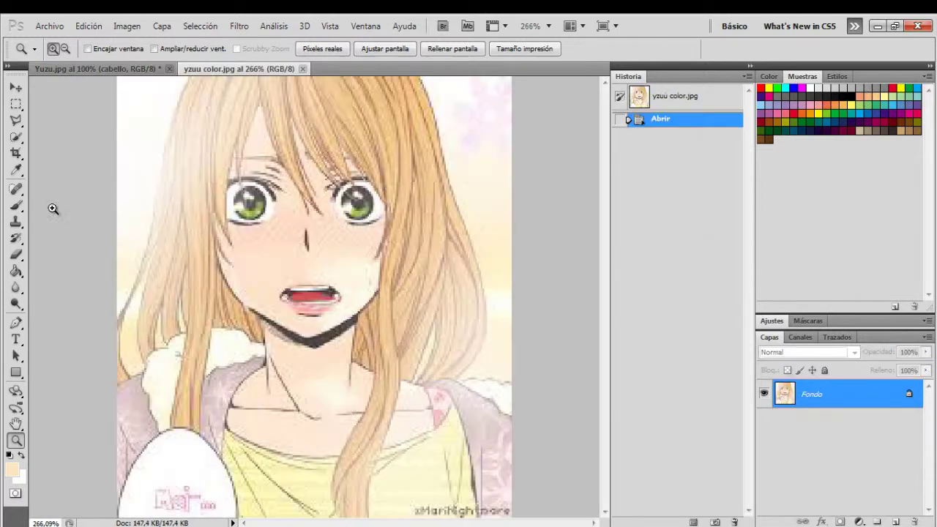
click(16, 169)
click(296, 106)
key(ctrl+Tab)
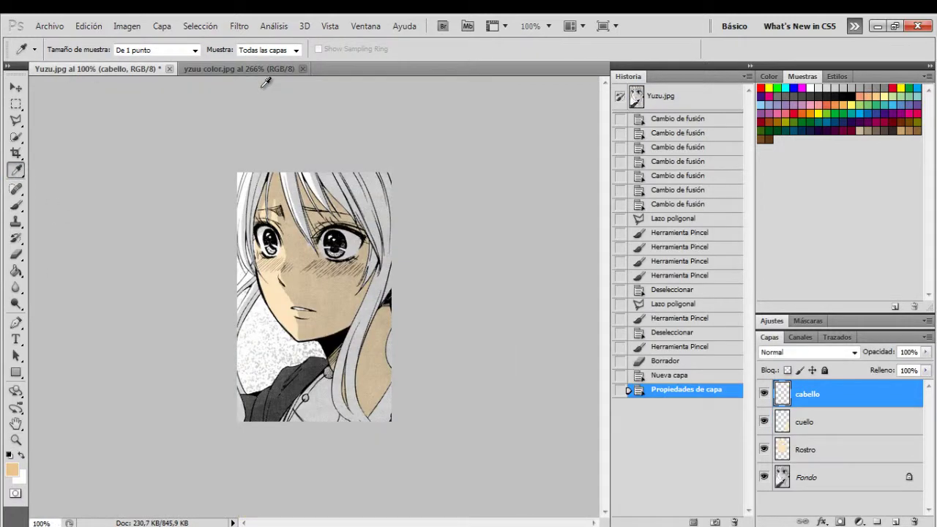
Outline the character's hair around the face and down the long right-hand strand with the Polygonal Lasso
click(16, 121)
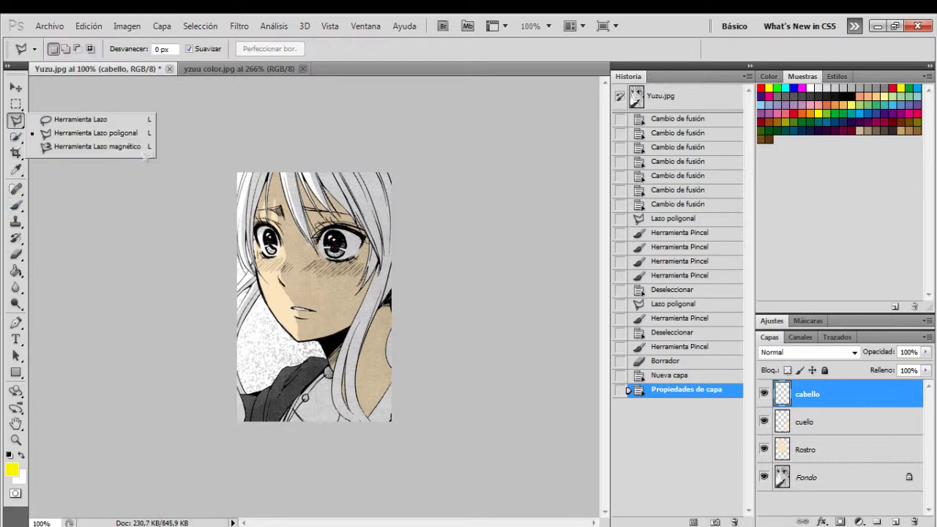
click(16, 439)
drag(406, 171, 407, 172)
drag(443, 522, 437, 523)
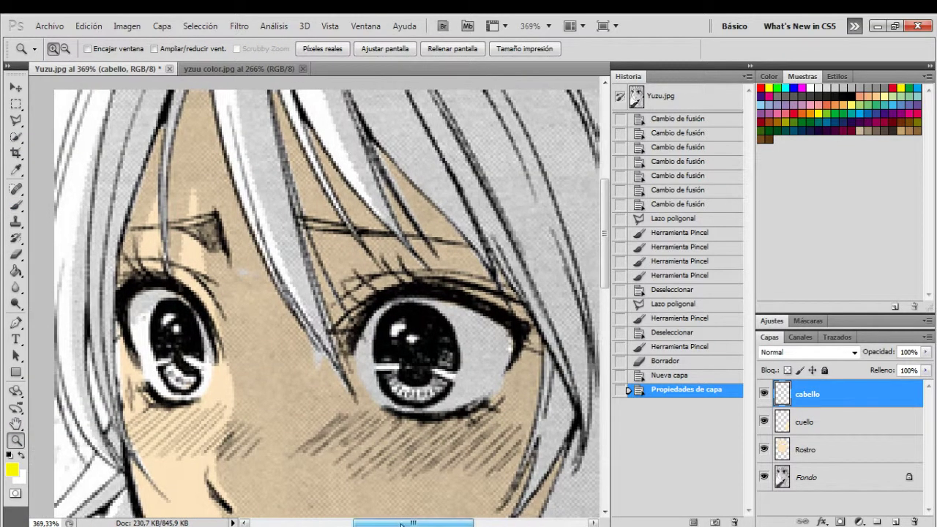
click(322, 49)
key(ctrl+0)
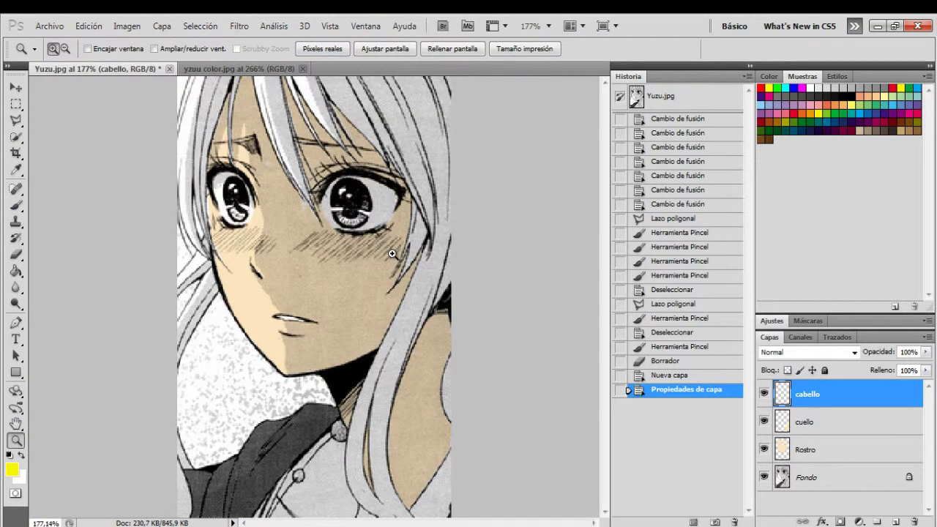
click(17, 119)
click(189, 76)
click(178, 122)
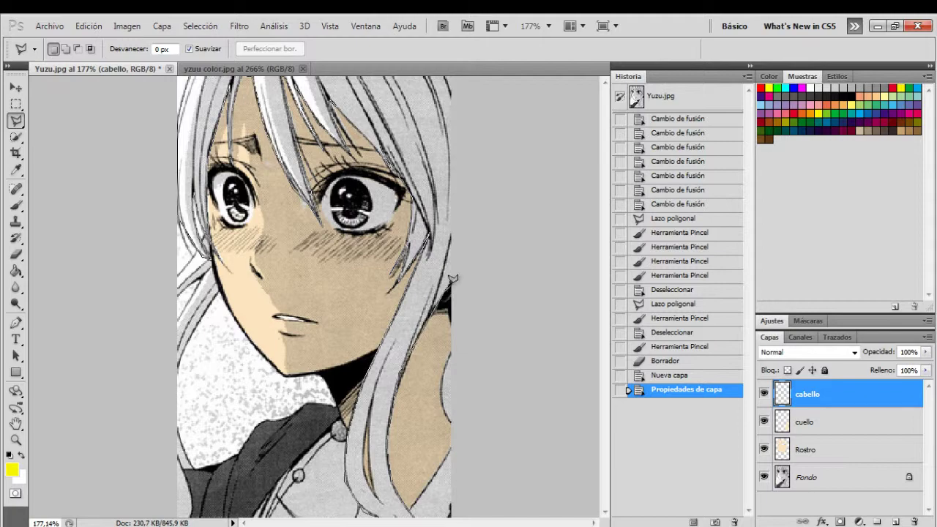
double_click(188, 73)
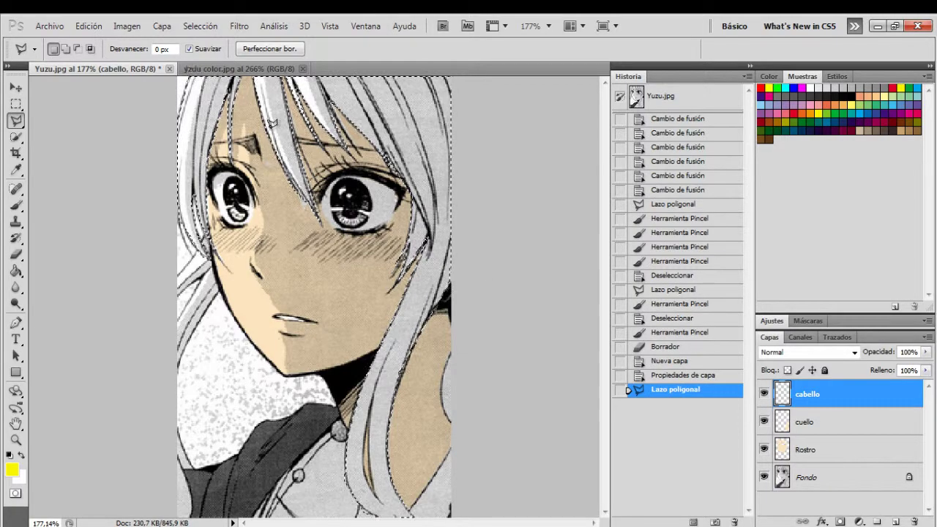
Brush a golden yellow patch over the upper-left hair on the cabello layer and set the layer's blend mode to Multiply
key(b)
click(13, 470)
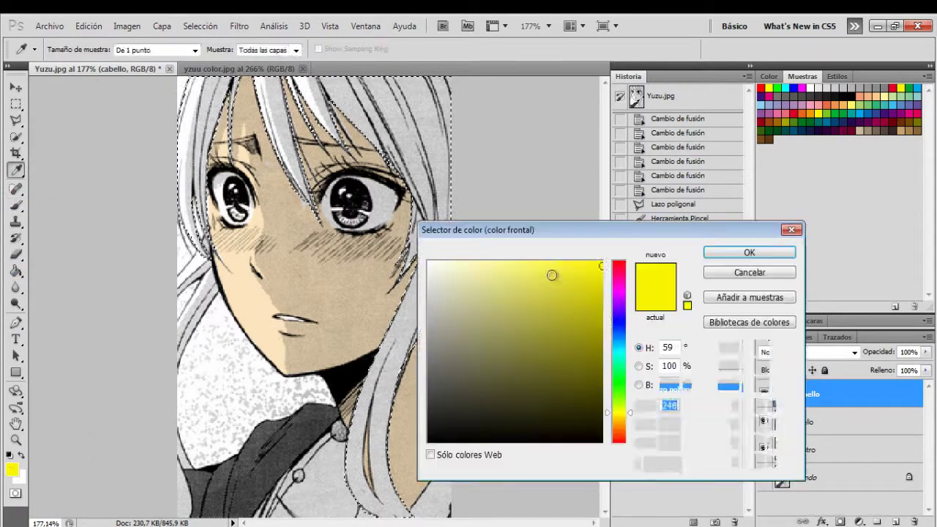
mouse_move(521, 286)
mouse_down()
mouse_move(544, 308)
mouse_move(601, 307)
mouse_up()
drag(616, 424, 613, 415)
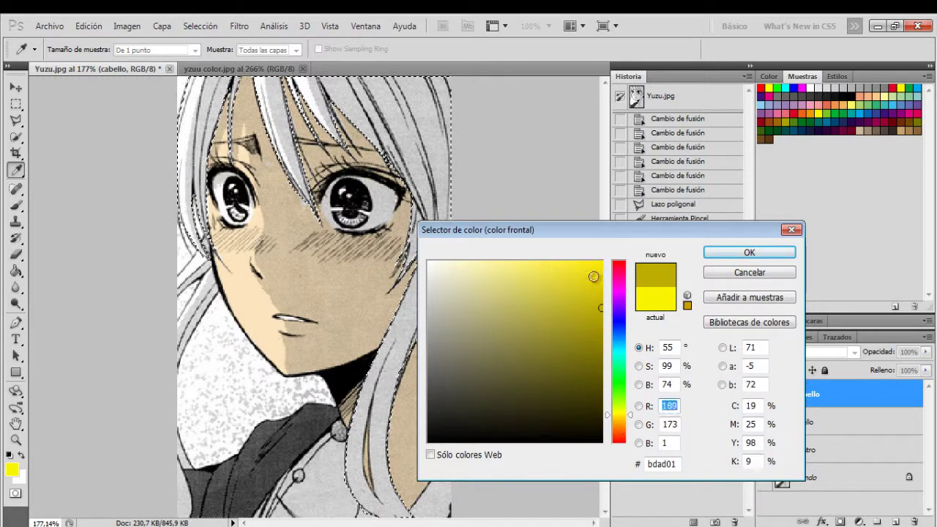
mouse_move(594, 276)
mouse_down()
mouse_move(562, 284)
mouse_move(561, 273)
mouse_up()
click(619, 419)
click(748, 253)
drag(202, 118, 219, 84)
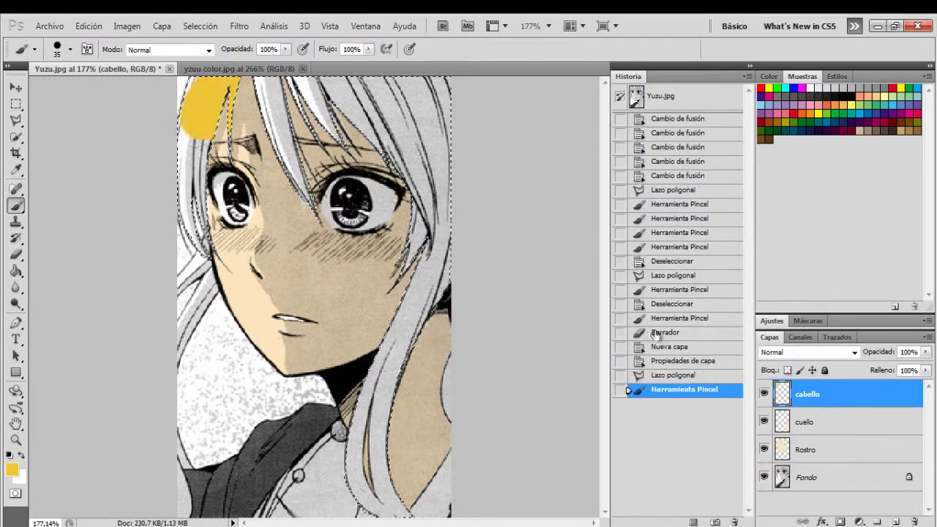
click(808, 352)
click(788, 74)
Paint all of the selected hair with the lighter yellow #fadb6e and clear the selection
click(12, 470)
drag(545, 269, 527, 263)
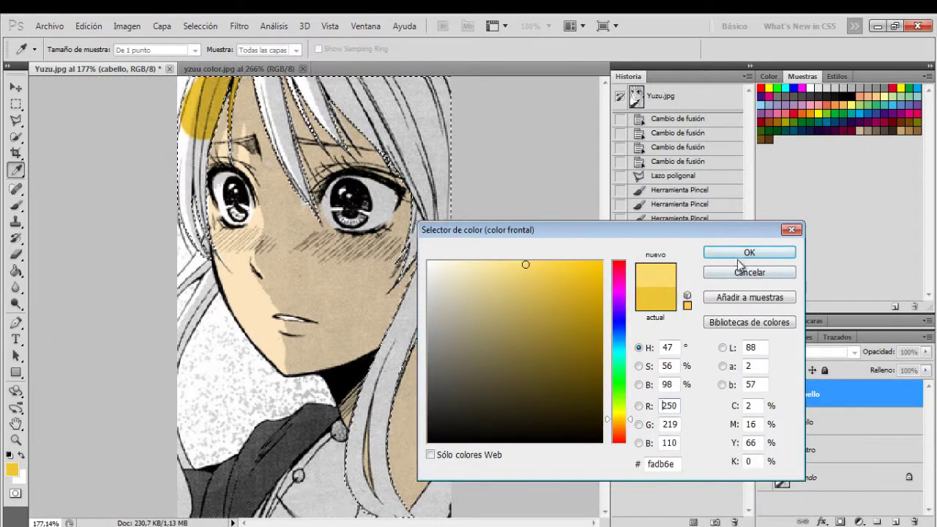
click(749, 252)
mouse_move(197, 88)
mouse_down()
mouse_move(173, 161)
mouse_move(425, 109)
mouse_move(420, 331)
mouse_move(392, 511)
mouse_up()
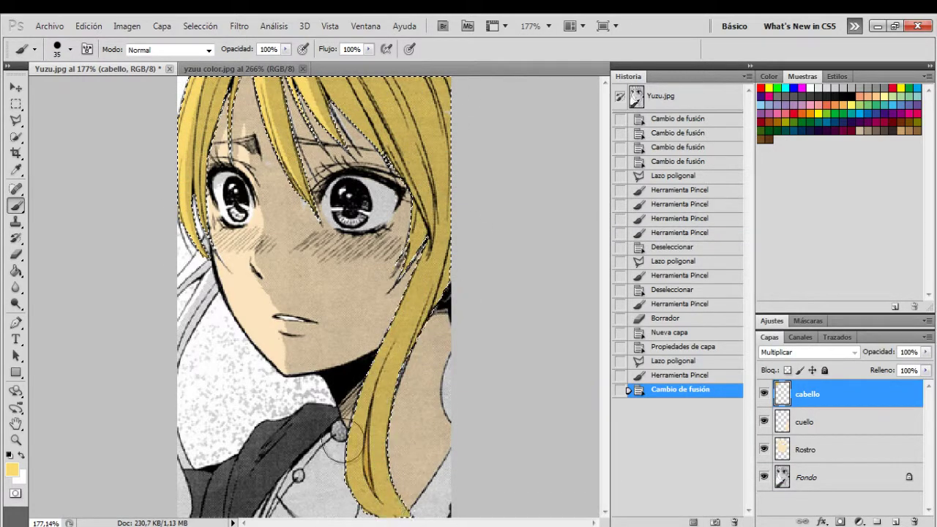
key(ctrl+d)
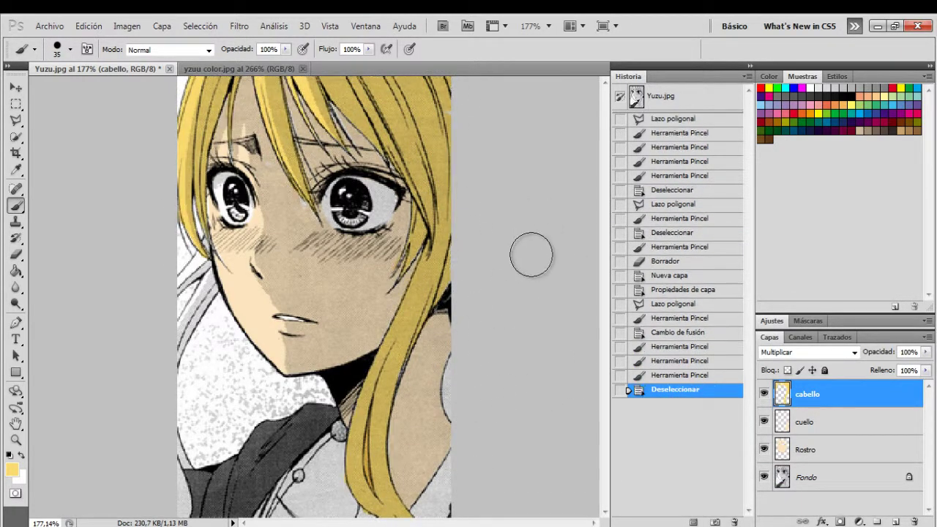
Outline the remaining uncoloured hair at the image's lower-right edge with the Polygonal Lasso, paint it yellow and deselect
click(16, 120)
click(81, 132)
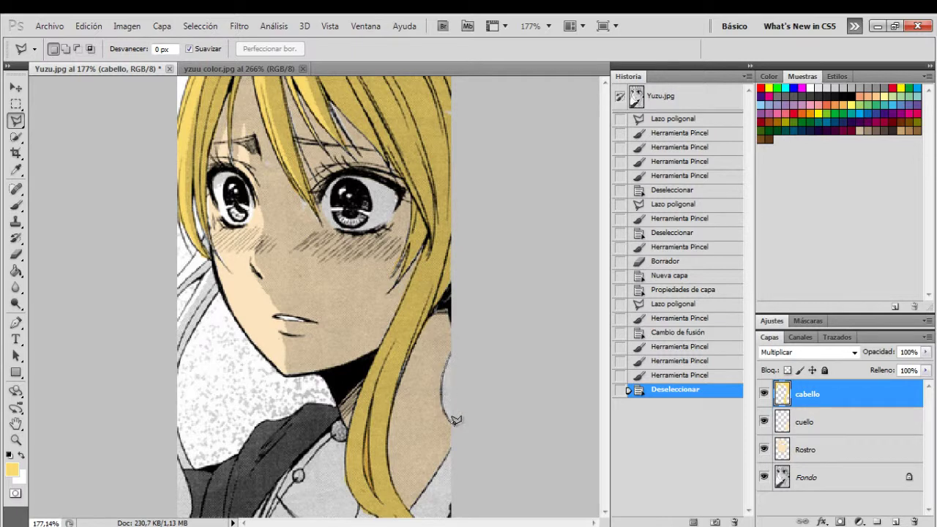
click(413, 510)
click(453, 343)
click(414, 510)
click(16, 206)
drag(448, 381, 429, 494)
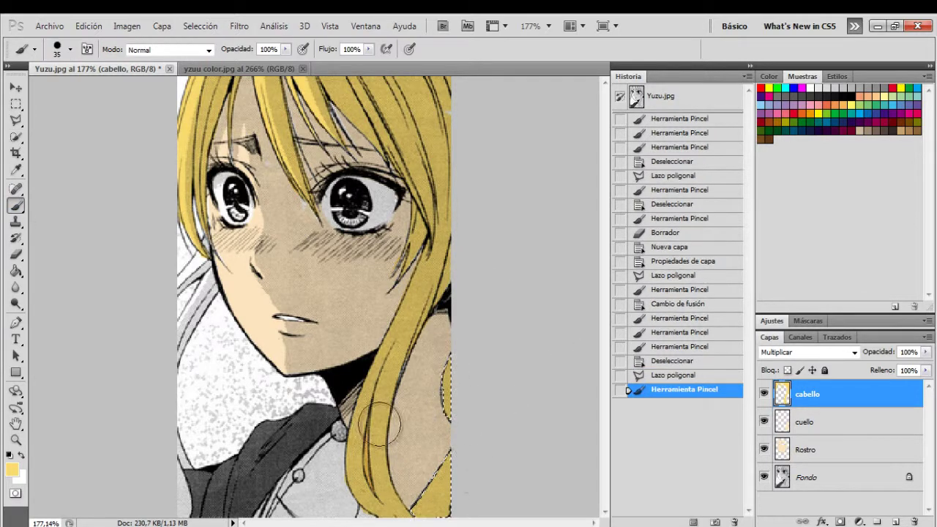
key(ctrl+d)
Outline the strands beside the left cheek with the Polygonal Lasso, paint them yellow and deselect
click(16, 120)
click(80, 133)
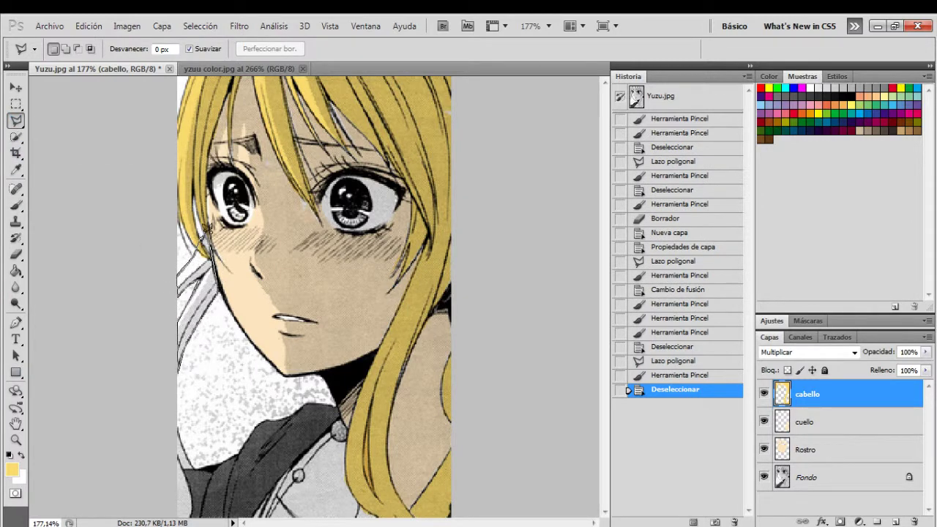
click(208, 231)
click(16, 205)
mouse_move(183, 281)
mouse_down()
mouse_move(161, 385)
mouse_move(176, 354)
mouse_up()
key(ctrl+d)
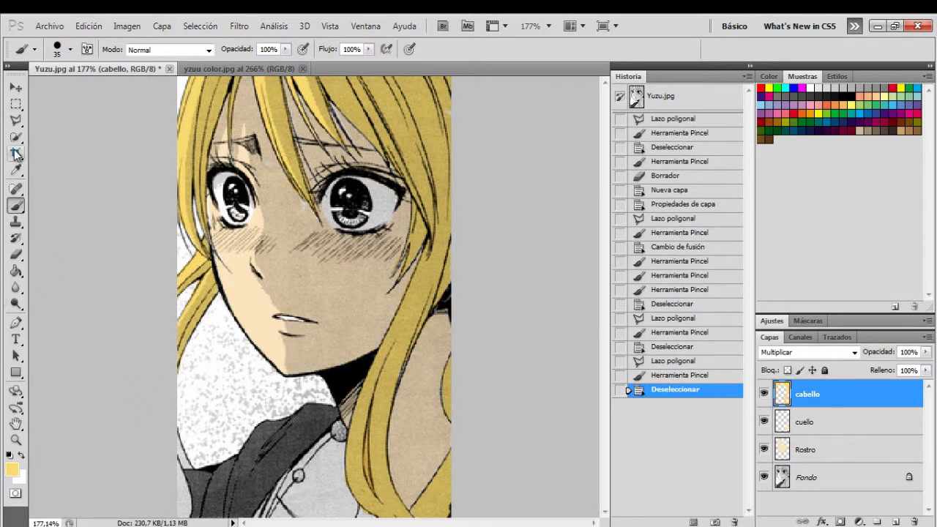
Select the hair strand in the image's lower-left corner with the Polygonal Lasso, paint it yellow and deselect
click(16, 120)
click(81, 133)
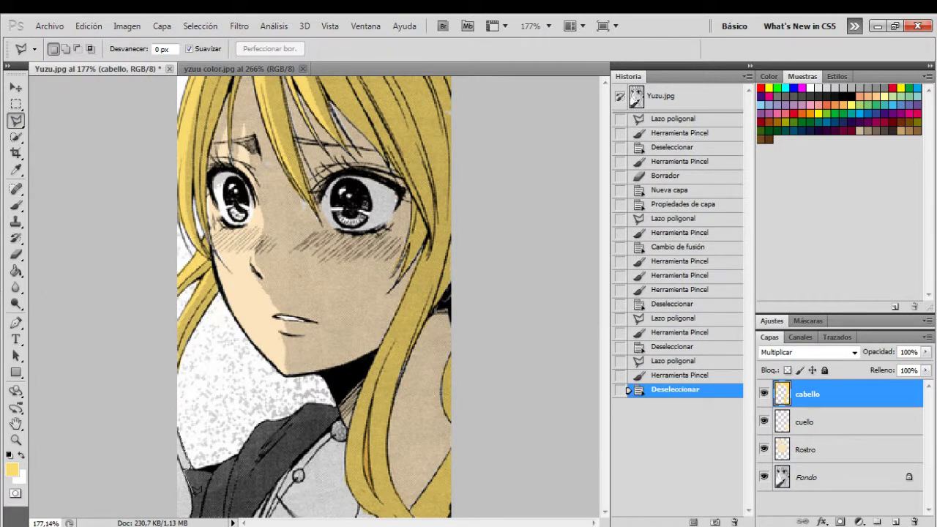
click(178, 424)
click(16, 206)
drag(169, 487, 175, 448)
key(ctrl+d)
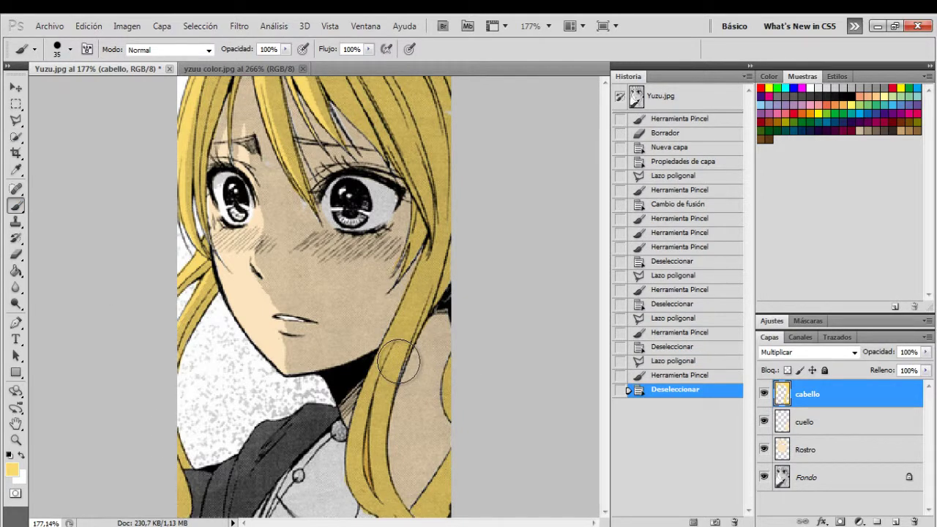
Set the foreground colour to a strong magenta for the clothing
click(13, 473)
click(619, 262)
click(600, 299)
click(619, 290)
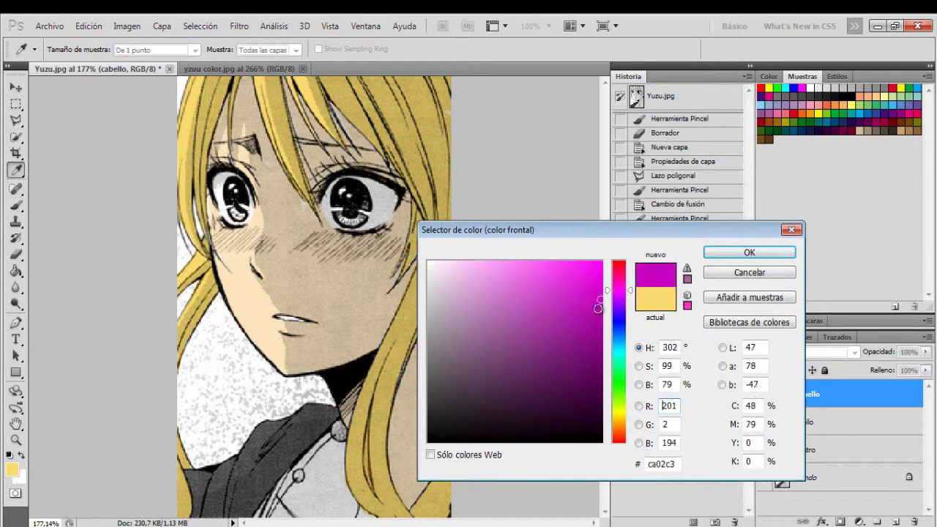
click(578, 307)
click(749, 253)
Create a new layer named ropa above cabello
click(895, 522)
double_click(804, 395)
text(ropa)
key(Return)
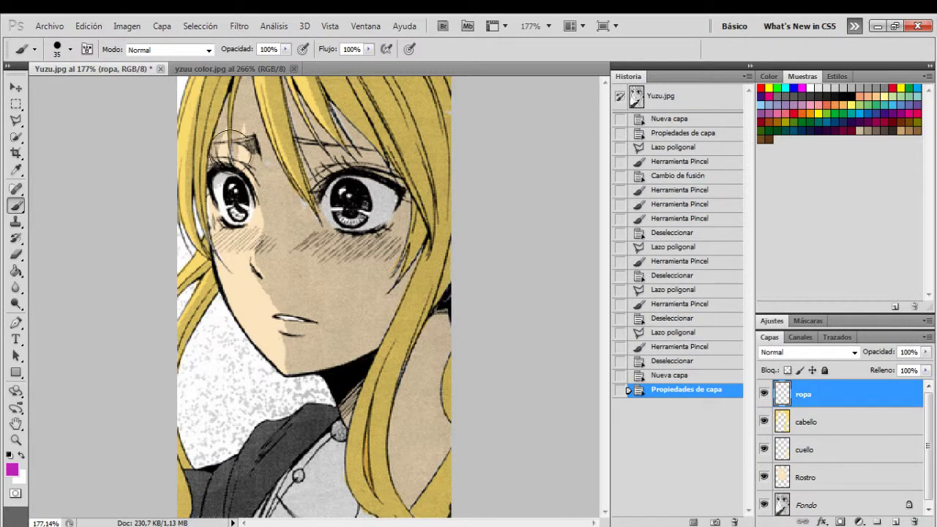
Outline the dark garment with the Polygonal Lasso, paint it magenta and set the ropa layer's blend mode to Multiply
drag(16, 119, 59, 132)
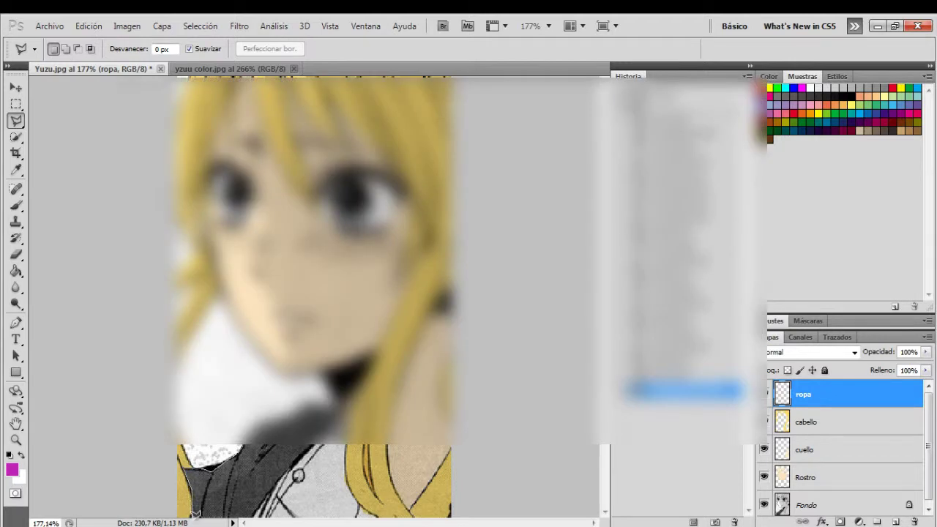
click(339, 400)
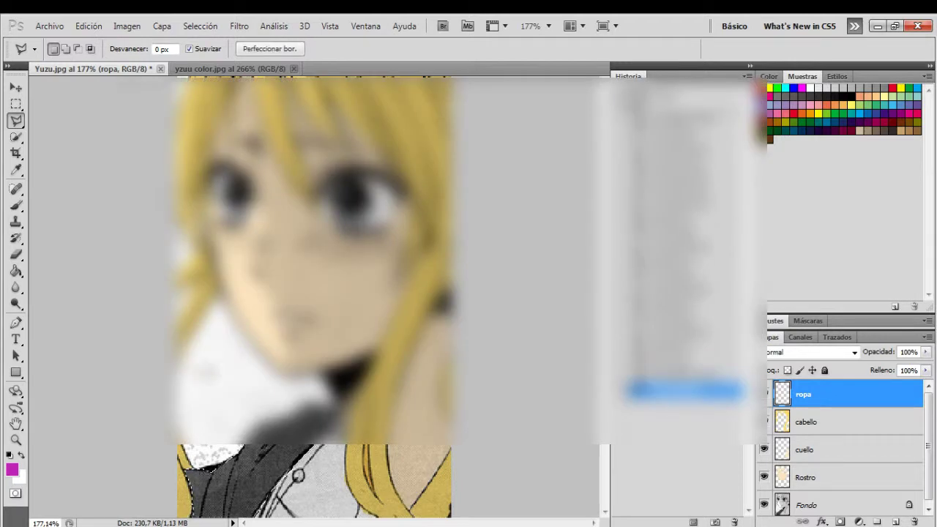
click(16, 205)
mouse_move(192, 498)
mouse_down()
mouse_move(272, 430)
mouse_move(212, 483)
mouse_up()
click(812, 352)
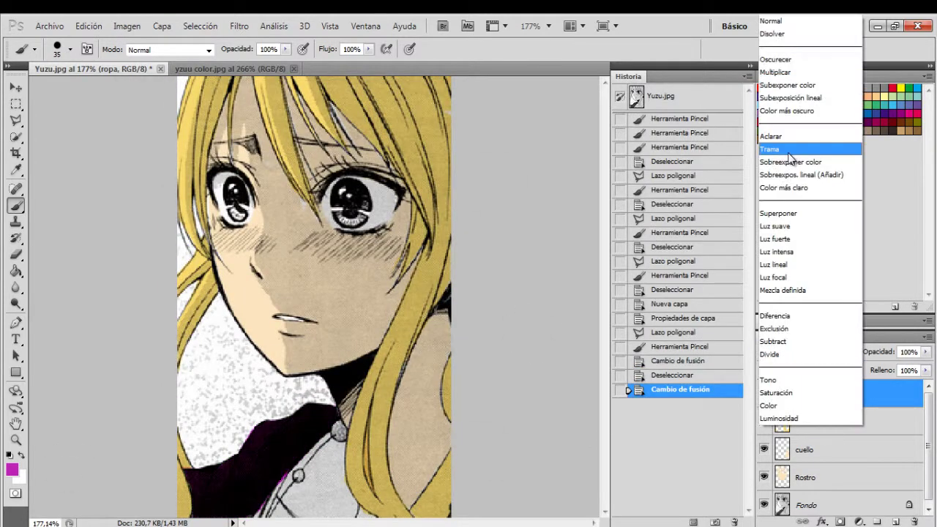
click(776, 72)
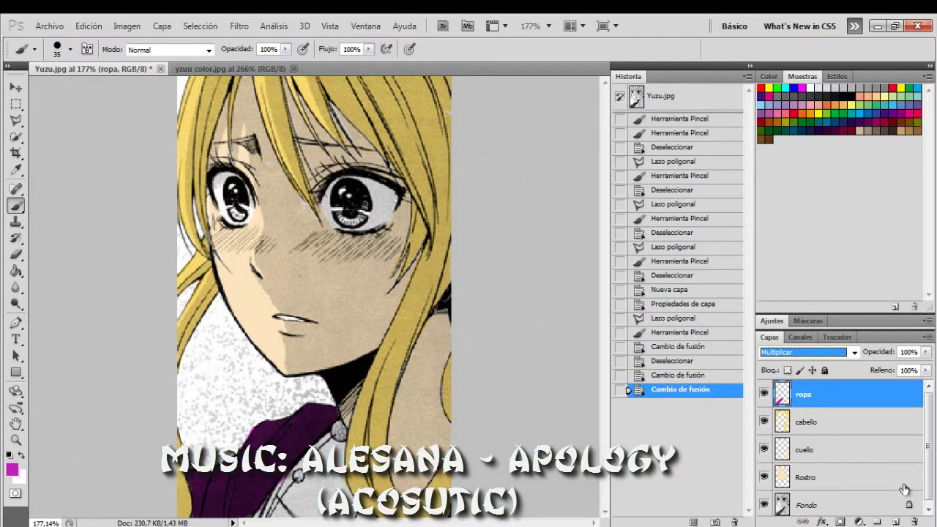
On the cuello layer, sample the skin tone and outline the grey chest area between garment and hair, leaving out the round beads
click(804, 449)
click(16, 169)
click(16, 120)
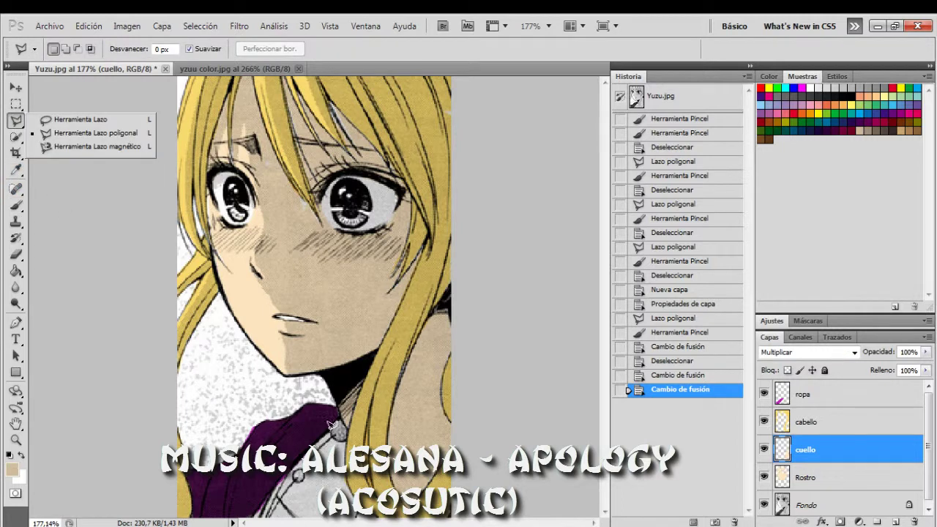
click(62, 132)
click(16, 440)
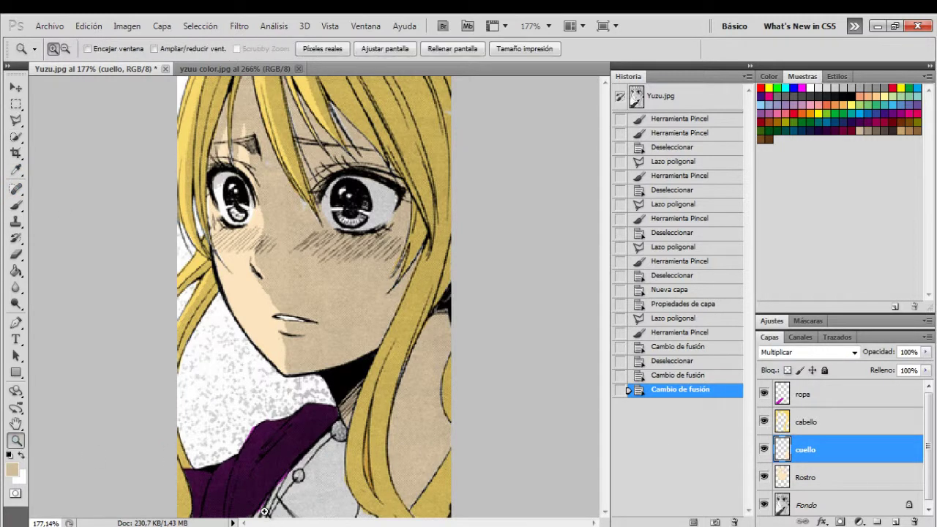
drag(264, 511, 418, 413)
drag(428, 522, 414, 522)
click(16, 120)
click(62, 132)
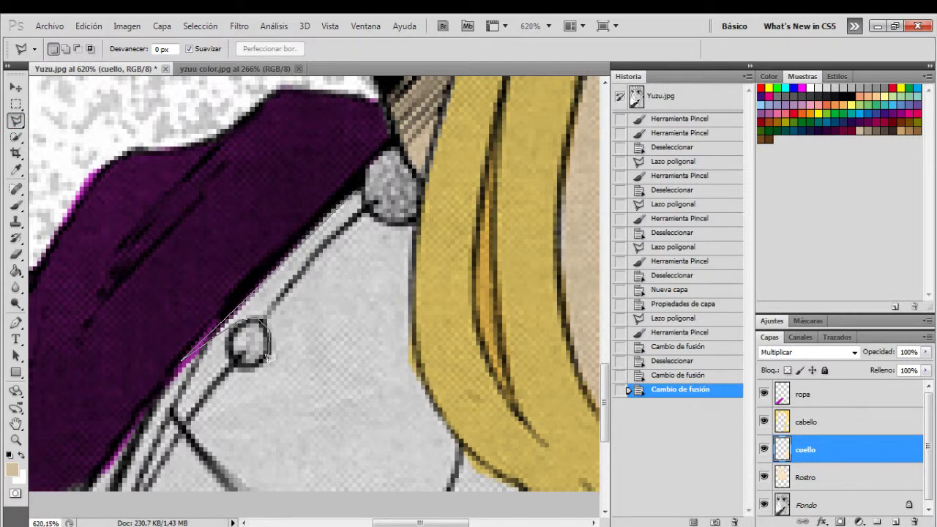
click(176, 365)
click(89, 489)
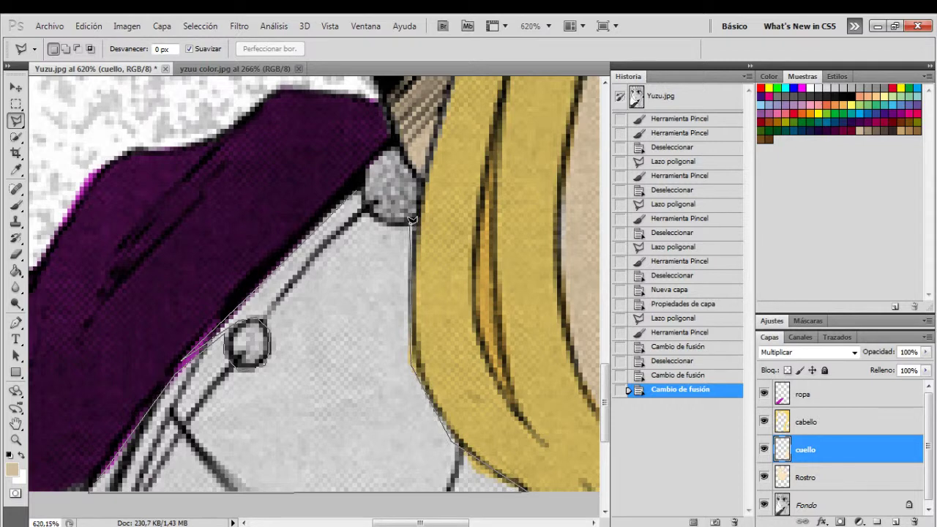
click(363, 203)
Brush skin tone over the selected chest, repaint it with a lighter skin tone sampled from the portrait, and deselect
key(b)
mouse_move(220, 425)
mouse_down()
mouse_move(376, 398)
mouse_move(397, 293)
mouse_move(430, 364)
mouse_up()
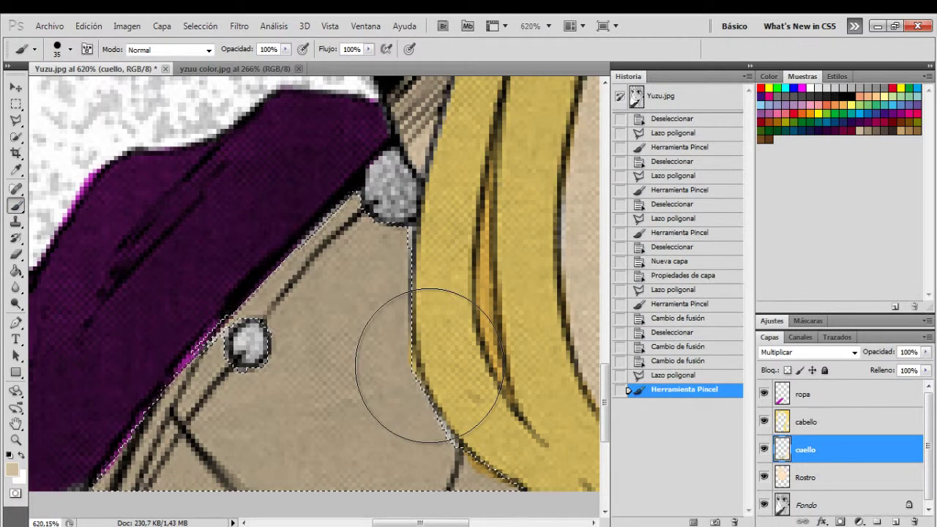
click(16, 169)
drag(417, 523, 377, 522)
scroll(444, 188, up, 6)
click(293, 191)
scroll(296, 186, down, 6)
click(16, 206)
mouse_move(430, 414)
mouse_down()
mouse_move(604, 368)
mouse_move(149, 512)
mouse_up()
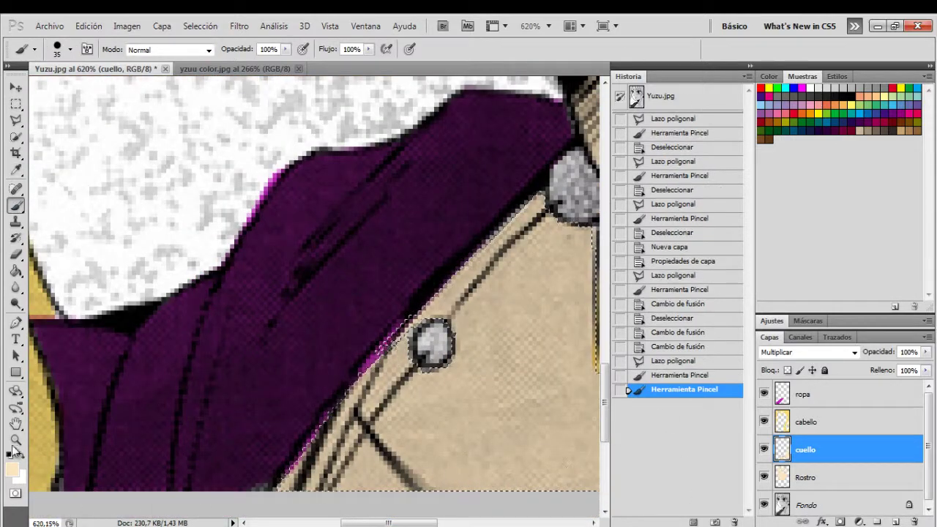
click(16, 440)
click(322, 49)
key(ctrl+d)
Make the ropa layer active and set the foreground colour to light blue
drag(291, 409, 320, 390)
scroll(334, 376, up, 3)
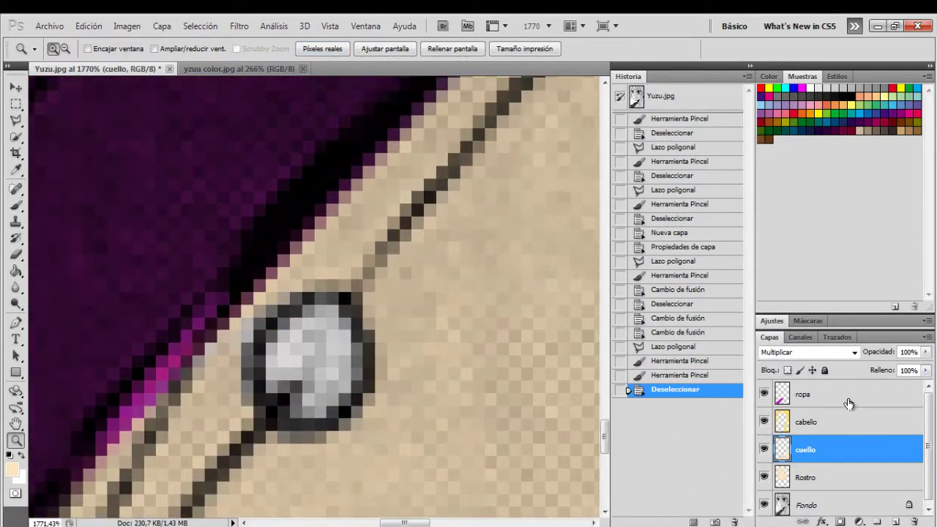
click(849, 401)
click(11, 471)
click(617, 363)
click(778, 249)
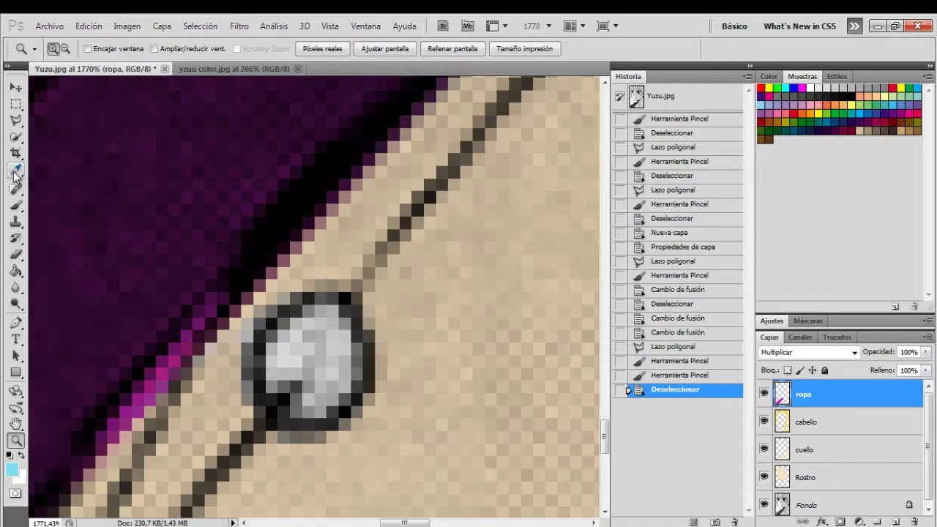
Reduce the brush size and paint the two round beads beside the garment light blue
key(i)
click(16, 206)
click(70, 49)
drag(31, 94, 27, 94)
drag(307, 350, 320, 362)
mouse_move(453, 219)
mouse_down()
mouse_move(300, 310)
mouse_move(176, 505)
mouse_up()
mouse_move(402, 267)
mouse_down()
mouse_move(395, 251)
mouse_move(424, 176)
mouse_move(409, 219)
mouse_up()
key(z)
click(309, 46)
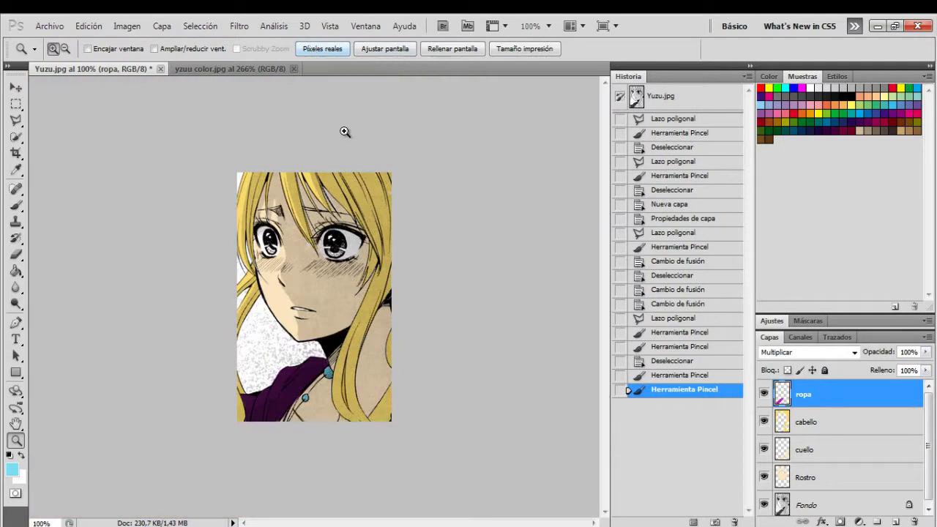
drag(289, 380, 357, 444)
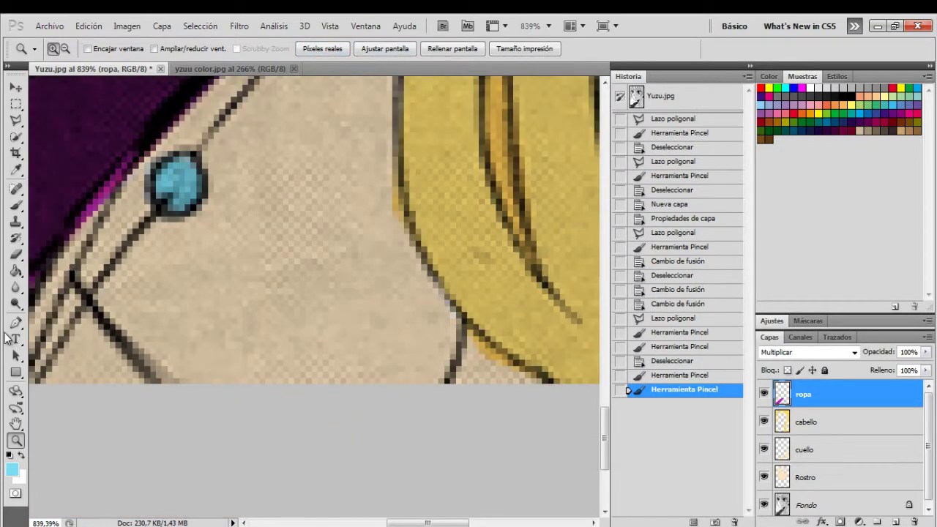
key(l)
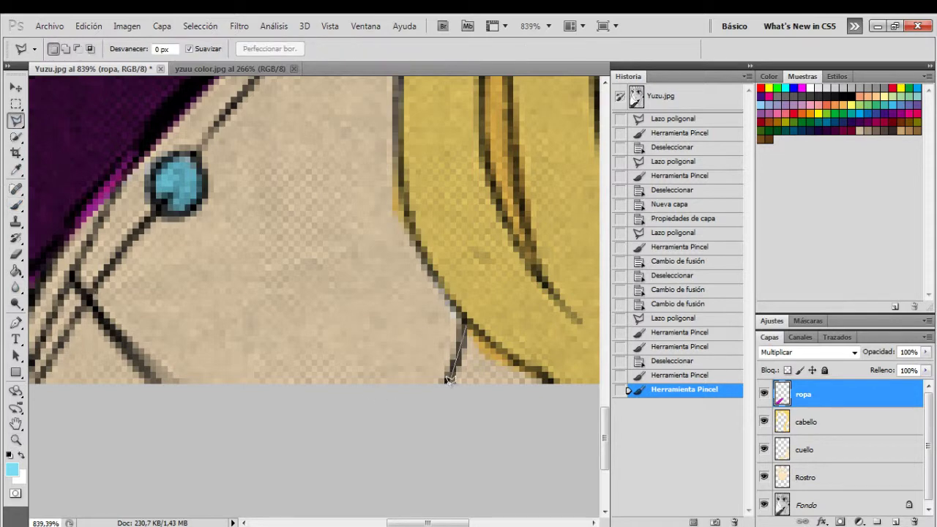
click(448, 384)
click(166, 383)
click(73, 272)
key(Escape)
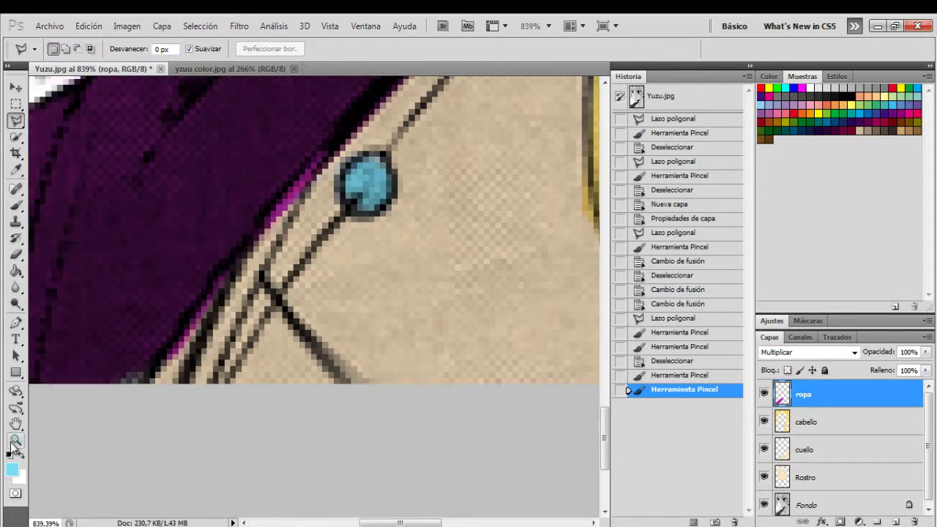
Erase the magenta spill on the ropa layer along the garment's right edge beside the beads
click(15, 441)
click(322, 48)
drag(290, 373, 333, 411)
click(15, 254)
drag(235, 347, 230, 393)
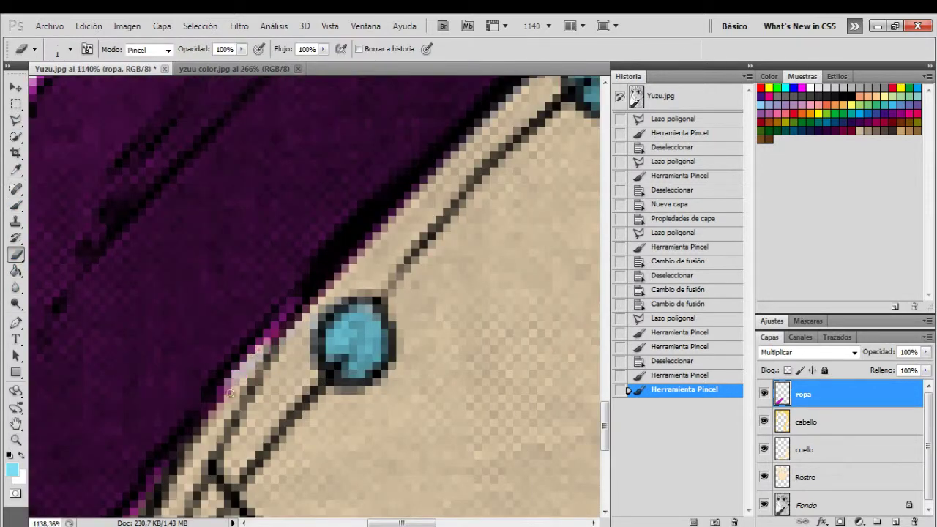
drag(288, 326, 289, 323)
mouse_move(241, 361)
mouse_down()
mouse_move(220, 405)
mouse_move(297, 312)
mouse_up()
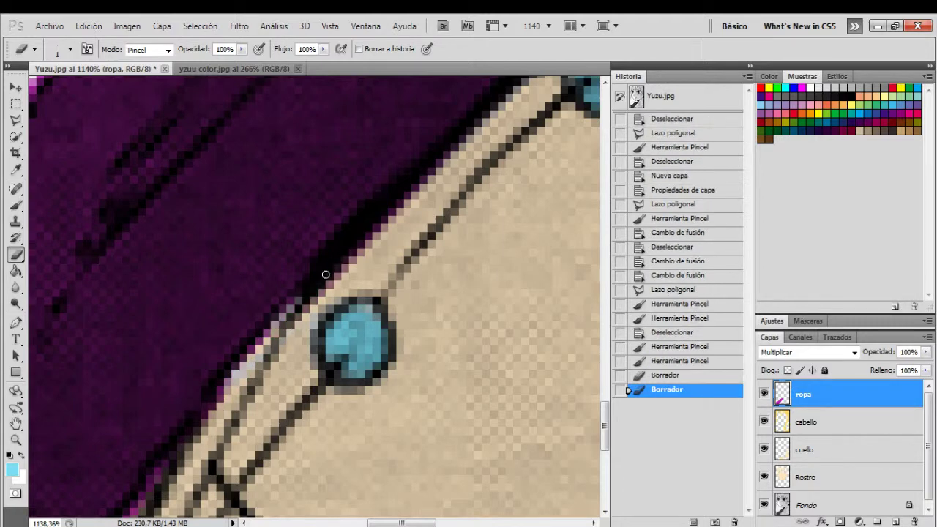
drag(325, 274, 509, 93)
scroll(109, 362, down, 5)
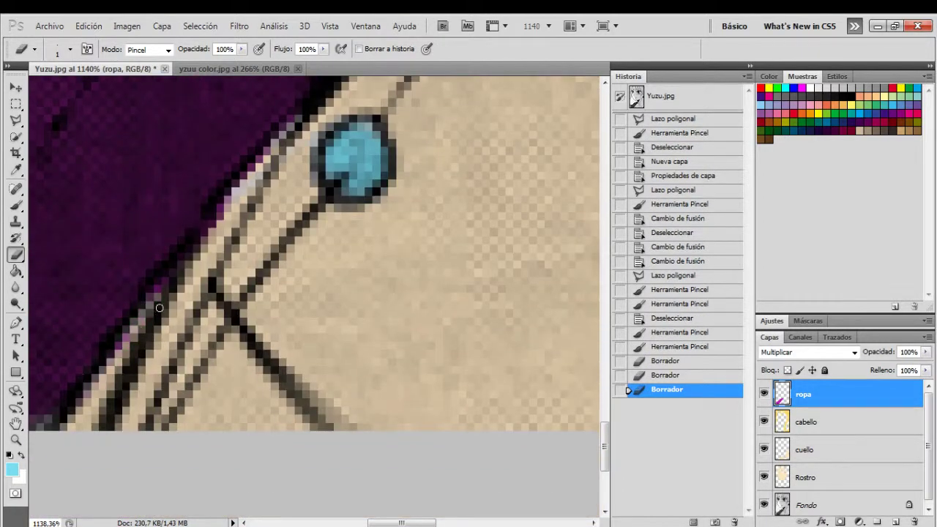
click(159, 308)
Erase the magenta fringe along the garment's upper-left edge against the speckled background
click(15, 440)
click(326, 48)
drag(294, 358, 296, 358)
click(15, 254)
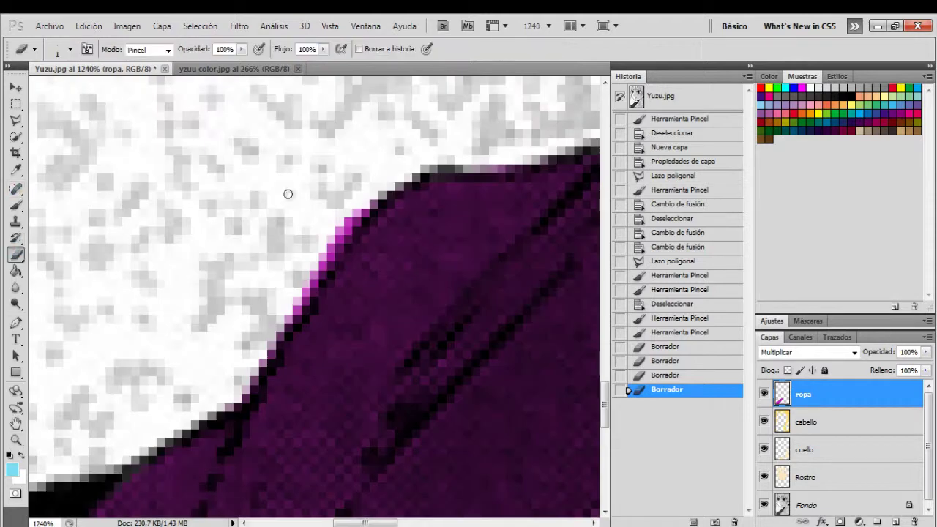
mouse_move(341, 225)
mouse_down()
mouse_move(321, 267)
mouse_move(348, 238)
mouse_move(228, 408)
mouse_up()
click(16, 440)
click(325, 48)
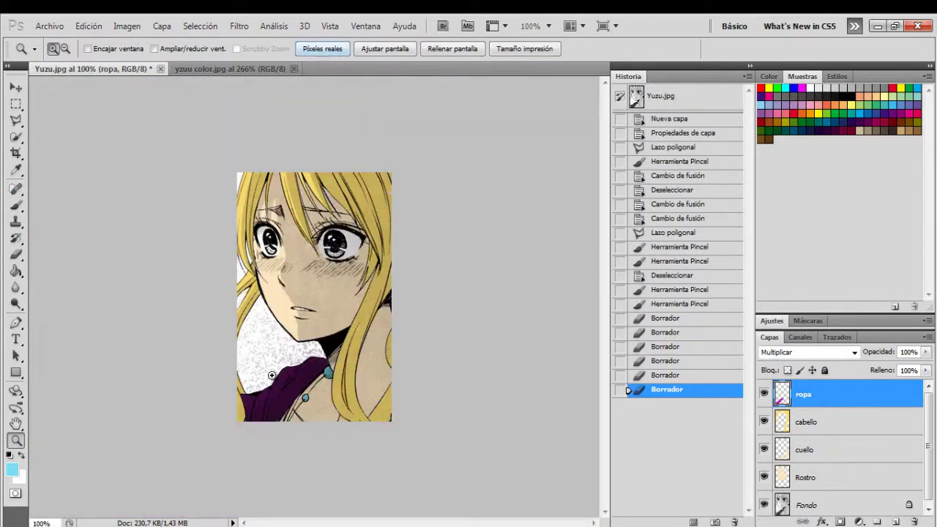
Erase the colour spill on the ropa layer along the garment's upper edge, from the shoulder towards the neck
drag(268, 346, 318, 384)
click(15, 254)
drag(252, 322, 231, 318)
drag(303, 299, 326, 290)
drag(444, 210, 477, 210)
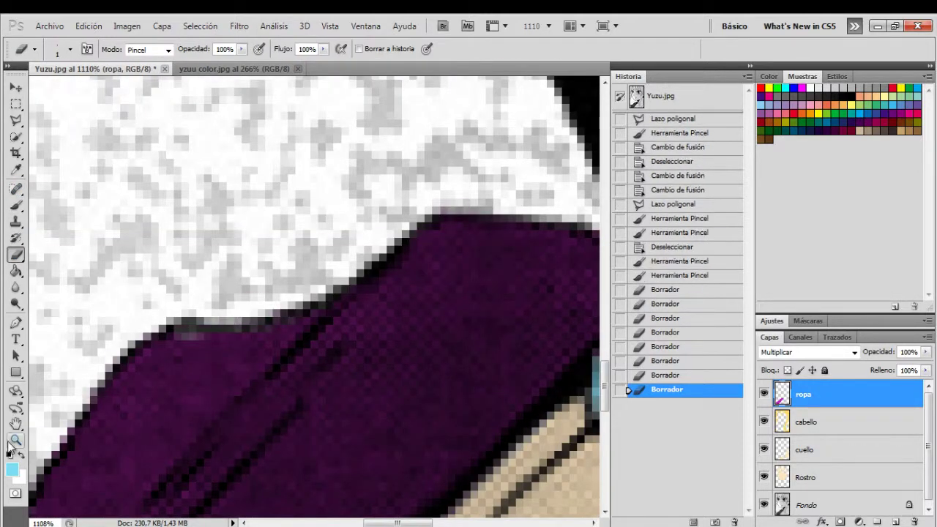
Erase the colour spill above the garment's lower-left edge, where it meets the blonde hair strand
click(15, 440)
click(325, 48)
drag(251, 368, 280, 391)
click(15, 254)
drag(162, 271, 267, 287)
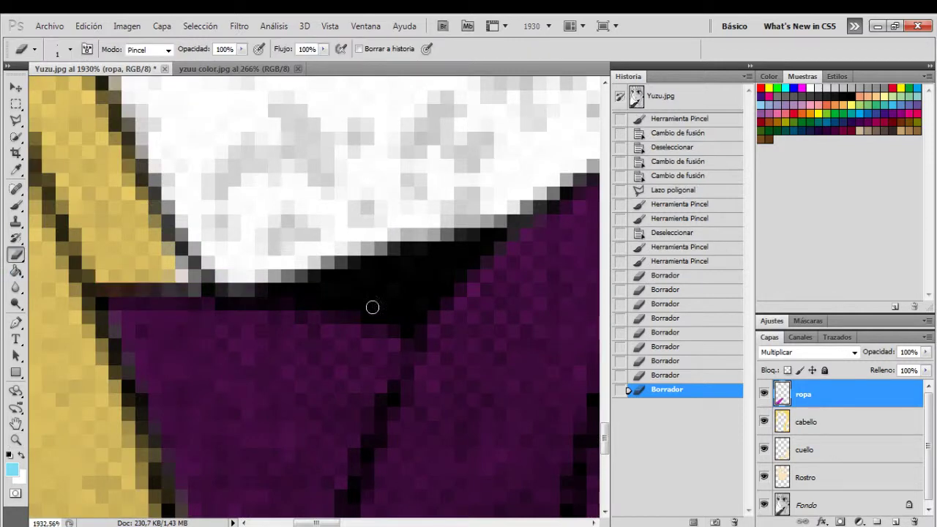
key(z)
click(325, 48)
On the cabello layer, sample the hair yellow and paint over the uncoloured gap at the image's upper-right edge
drag(398, 182, 375, 200)
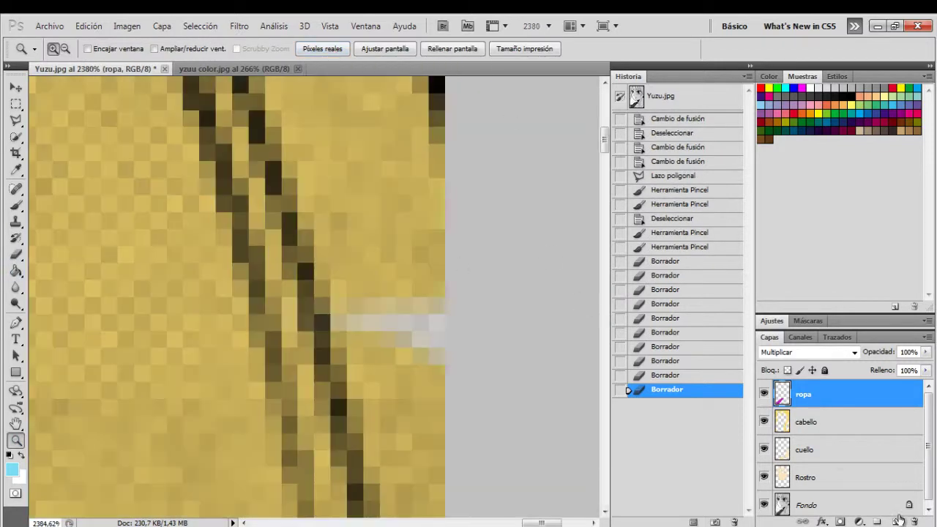
click(827, 423)
click(17, 170)
click(54, 357)
click(16, 205)
drag(389, 299, 430, 362)
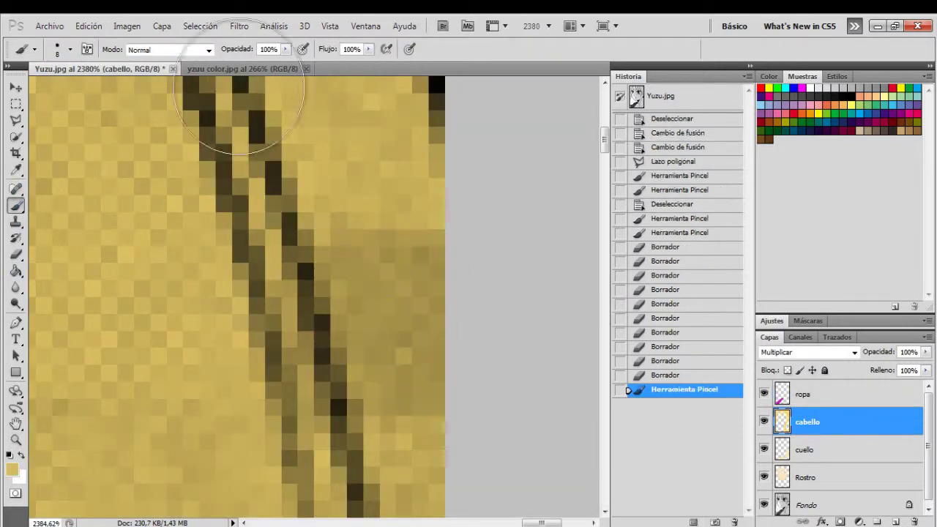
click(15, 439)
click(325, 48)
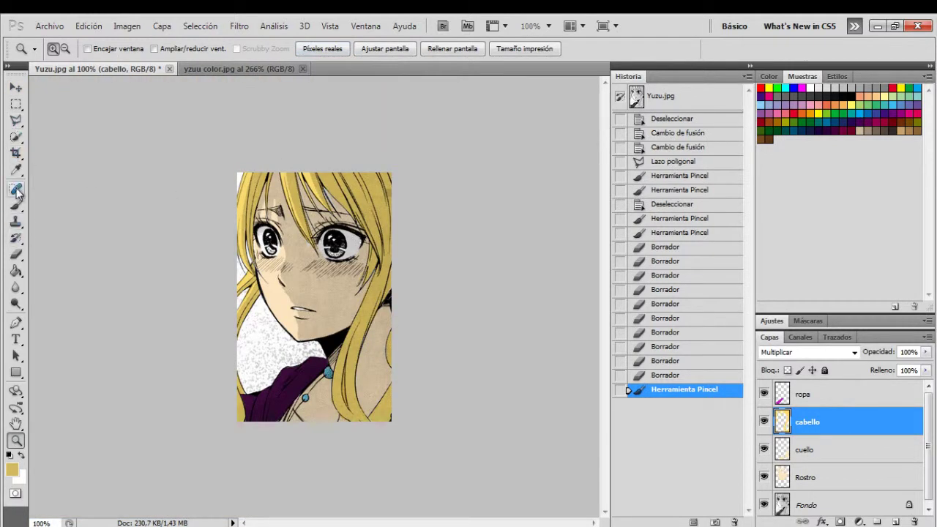
Sample a lighter yellow from the hair, dab it on the right-hand hair edge, and set the brush size to 33 px to touch up the left strands
key(i)
click(245, 197)
key(b)
click(389, 191)
click(70, 50)
click(63, 95)
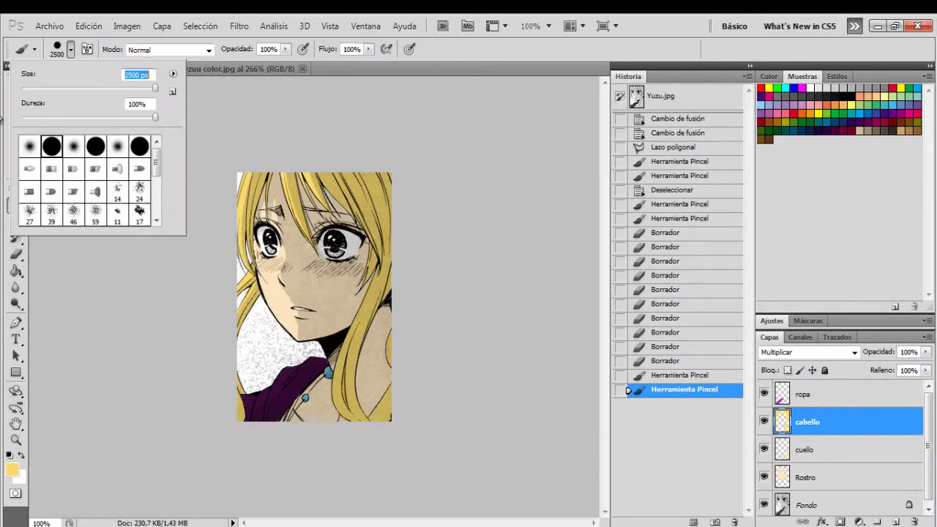
click(70, 49)
click(70, 50)
click(44, 94)
click(254, 203)
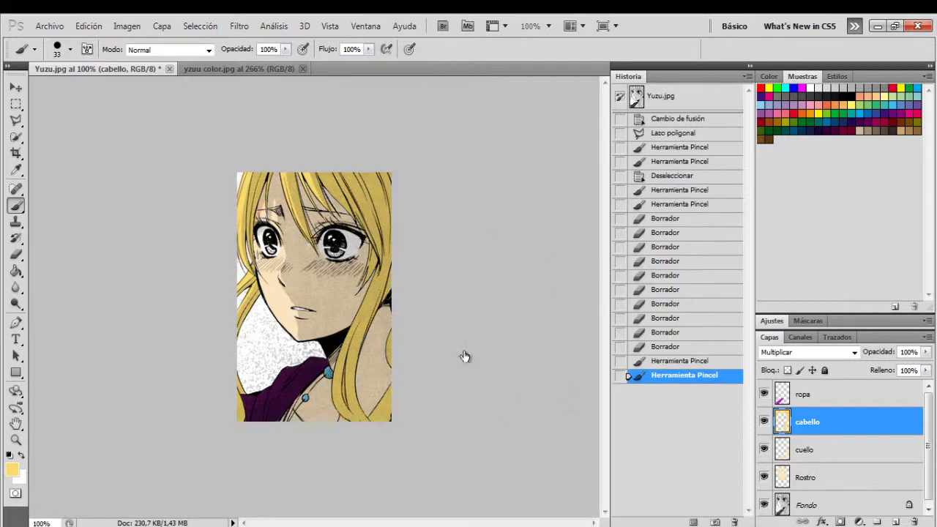
On the Rostro layer, sample the skin tone and dab it over the cheek beside the nose
click(807, 477)
click(16, 170)
click(289, 292)
click(16, 206)
click(281, 297)
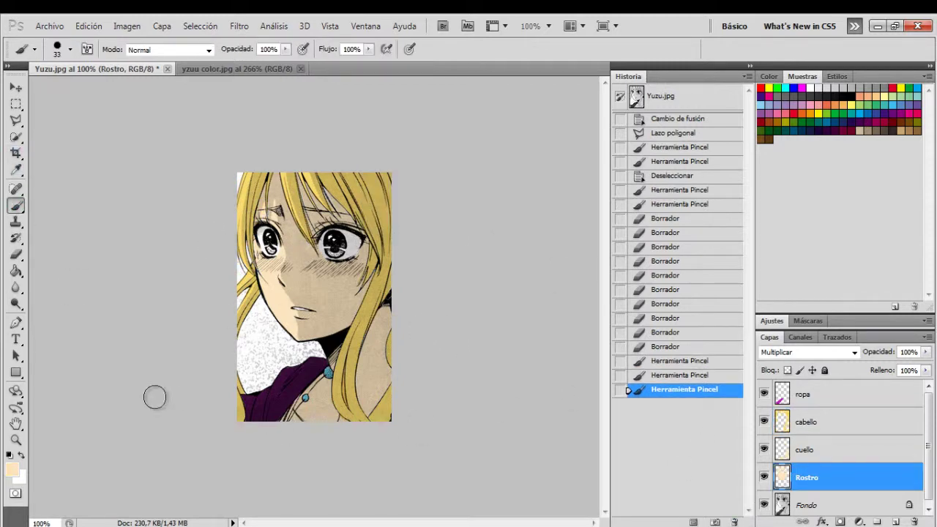
Take green from the coloured reference image as the foreground colour and add a layer named ojos above ropa
click(238, 68)
click(74, 68)
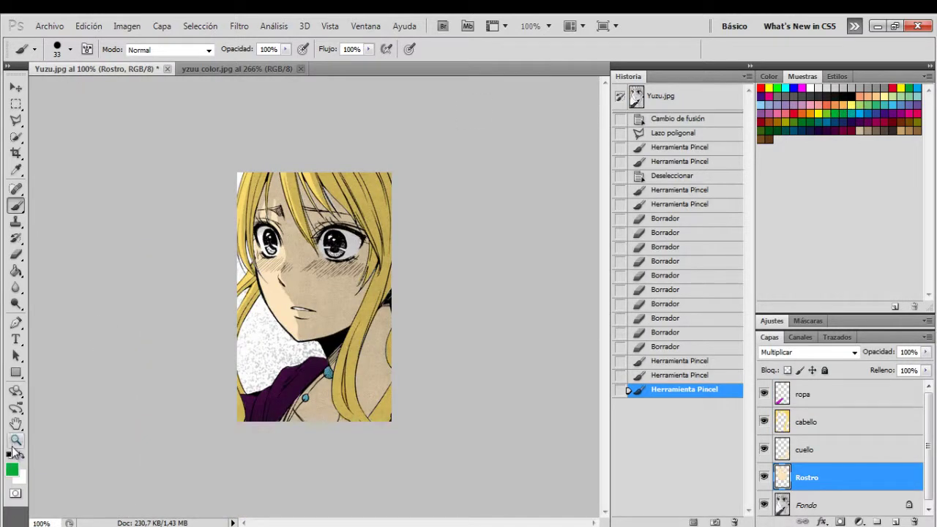
click(16, 440)
drag(251, 263, 296, 218)
click(820, 393)
click(896, 521)
double_click(817, 393)
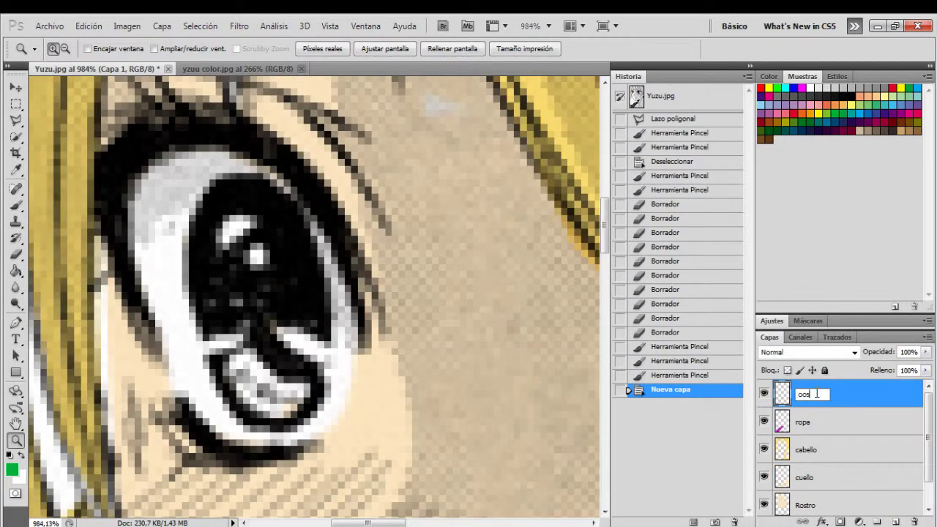
text(ojos)
key(Return)
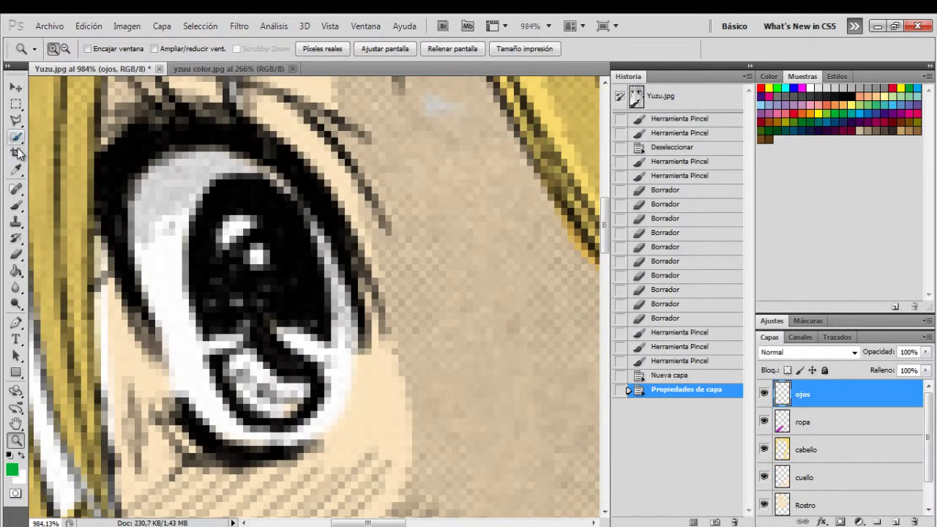
Outline the light lower part of the left eye's iris with the Polygonal Lasso and paint it green
right_click(15, 120)
click(73, 133)
click(220, 364)
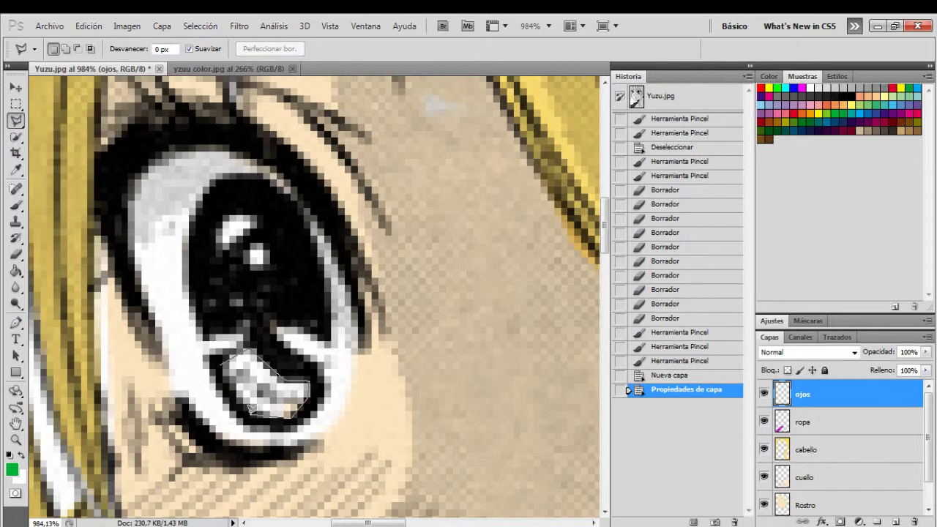
double_click(249, 404)
key(b)
click(272, 398)
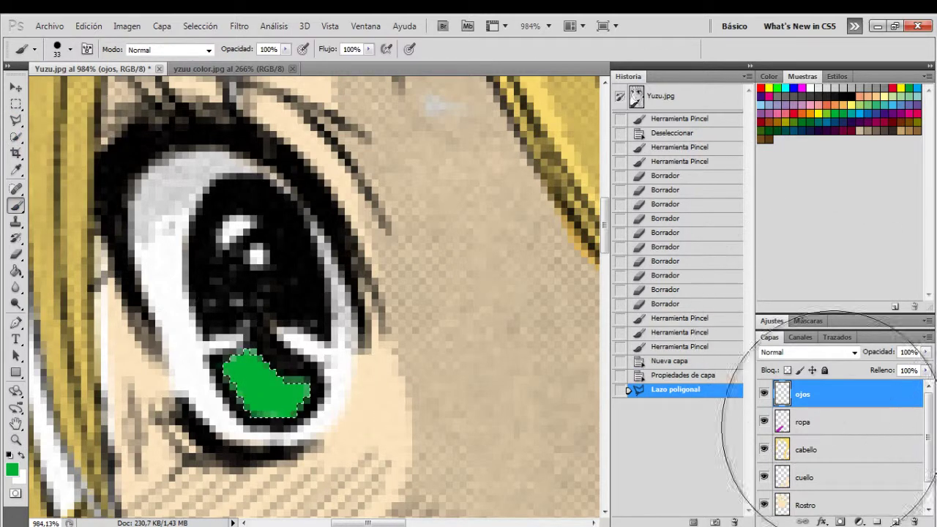
Set the ojos layer to Multiplicar, reduce the brush to 6 px and paint green over the left eye's pupil
click(69, 50)
drag(29, 89, 21, 89)
click(841, 352)
click(794, 71)
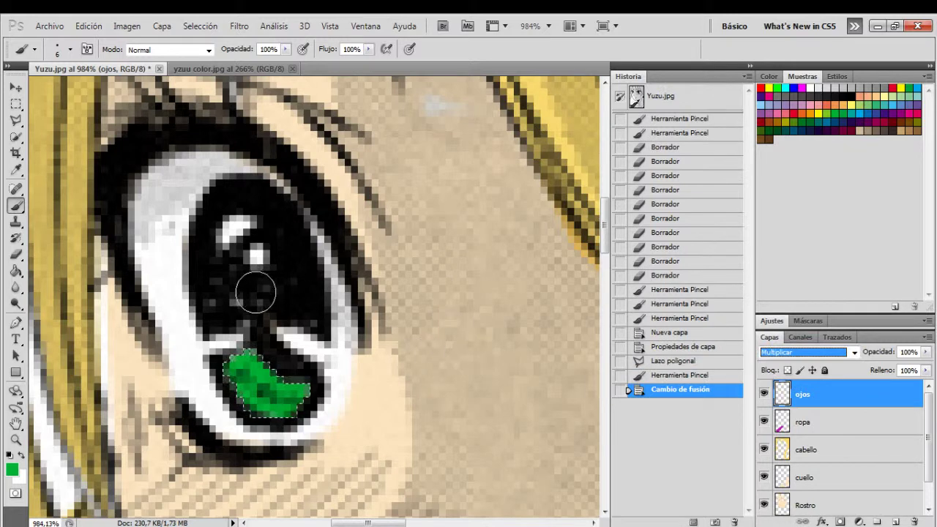
drag(255, 292, 265, 294)
key(ctrl+d)
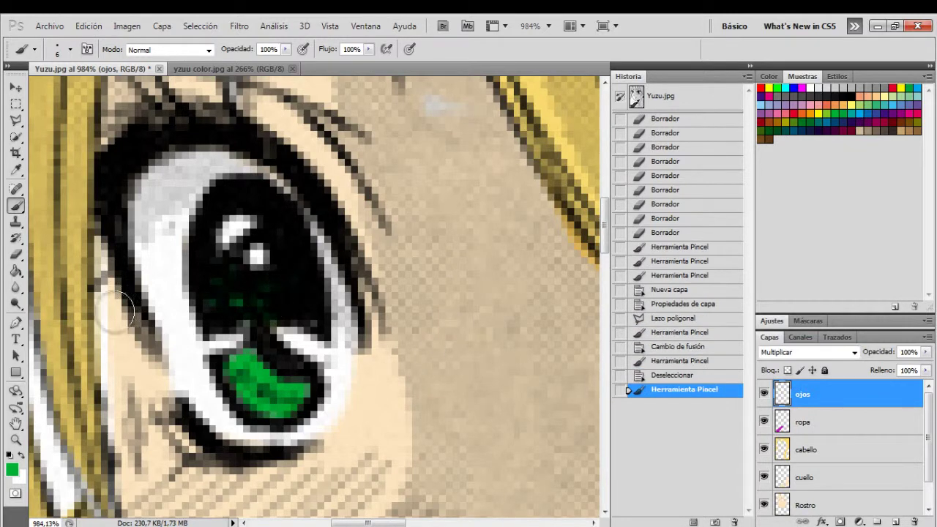
Switch to lime green and paint lighter strokes over the lower iris of the left eye
click(21, 455)
click(240, 374)
click(21, 455)
drag(246, 375, 245, 365)
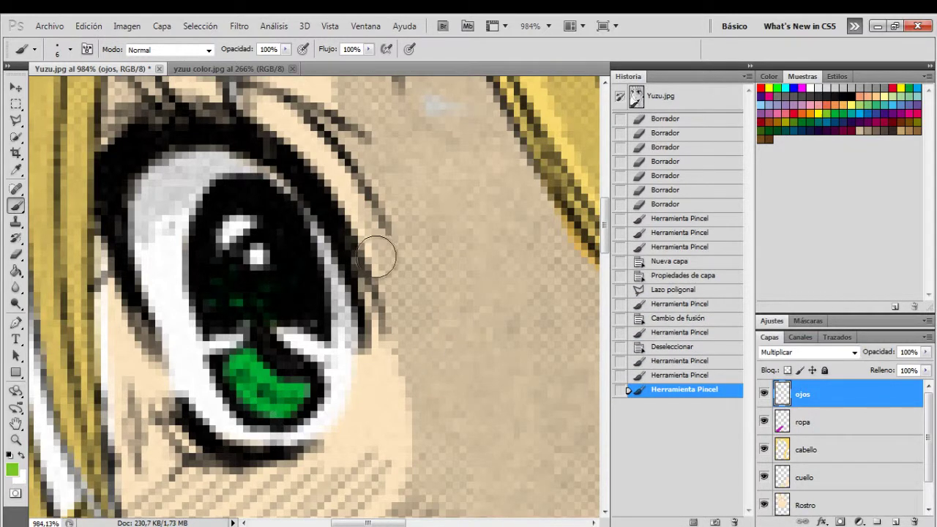
drag(284, 395, 276, 398)
mouse_move(271, 395)
mouse_down()
mouse_move(249, 376)
mouse_move(265, 387)
mouse_up()
Reduce the brush to 1 px and touch up the left iris with pale green
click(16, 440)
click(17, 205)
click(70, 50)
click(28, 94)
click(16, 441)
click(323, 51)
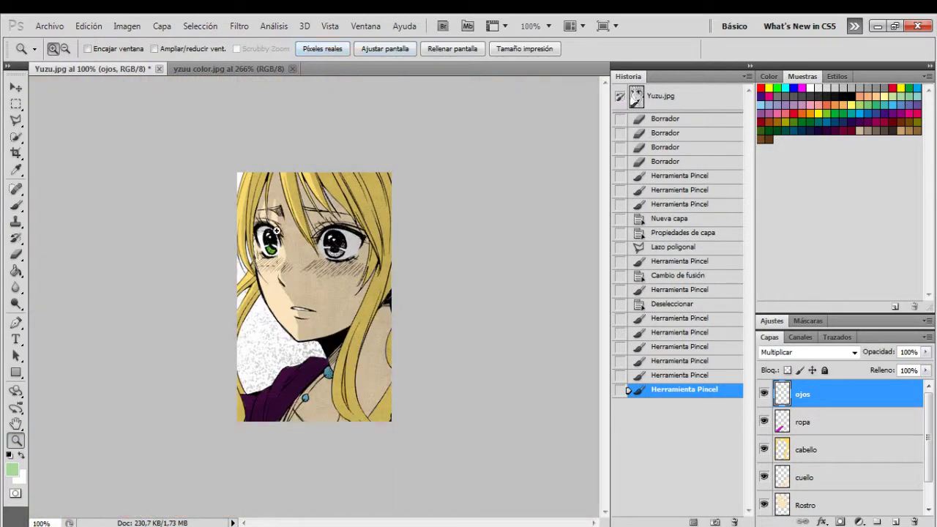
Paint fine darker green strokes along the left iris rim and up into the pupil
drag(276, 231, 245, 263)
click(14, 206)
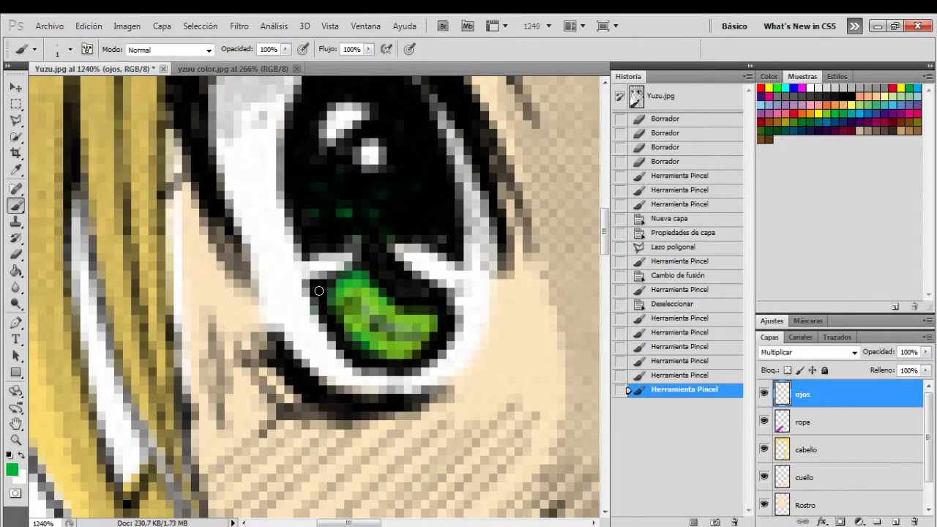
mouse_move(315, 303)
mouse_down()
mouse_move(379, 299)
mouse_move(340, 323)
mouse_move(380, 338)
mouse_move(371, 314)
mouse_move(318, 258)
mouse_move(386, 223)
mouse_up()
double_click(15, 440)
Outline the light lower crescent of the right eye's iris with the Polygonal Lasso, paint it green and deselect
drag(443, 522, 426, 522)
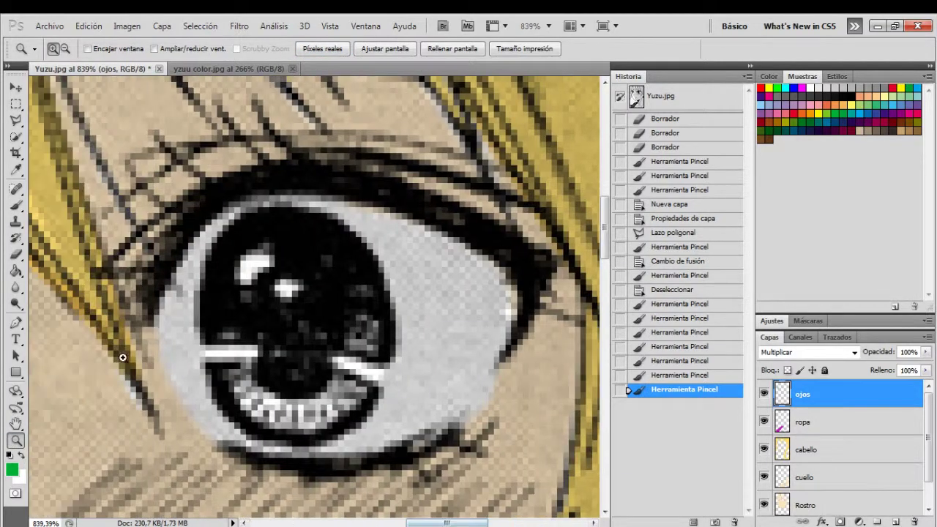
click(17, 121)
click(230, 373)
click(250, 372)
click(270, 397)
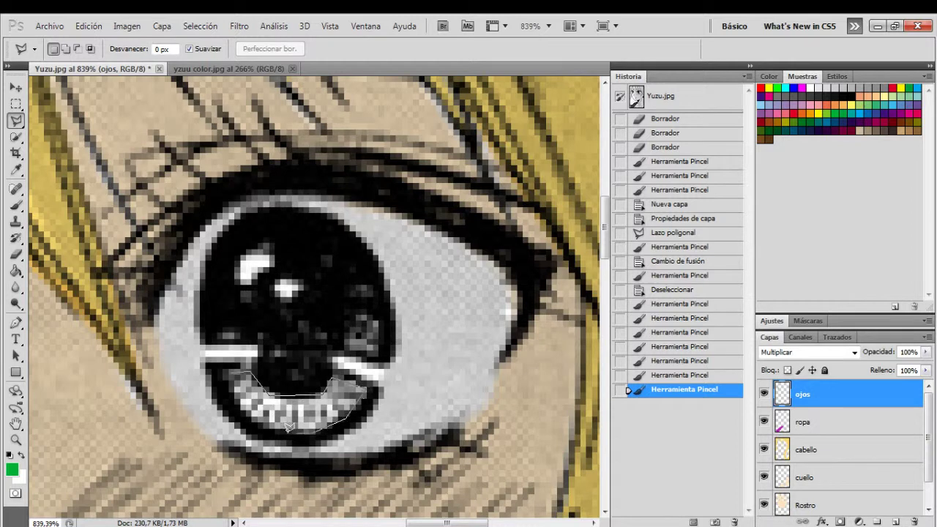
click(232, 372)
click(16, 206)
click(69, 50)
drag(19, 88, 27, 88)
mouse_move(252, 389)
mouse_down()
mouse_move(340, 392)
mouse_move(278, 395)
mouse_up()
key(ctrl+d)
Reduce the brush size and paint green over the grey reflections in the right eye's pupil
click(69, 50)
drag(27, 88, 20, 87)
drag(352, 312, 241, 331)
double_click(15, 439)
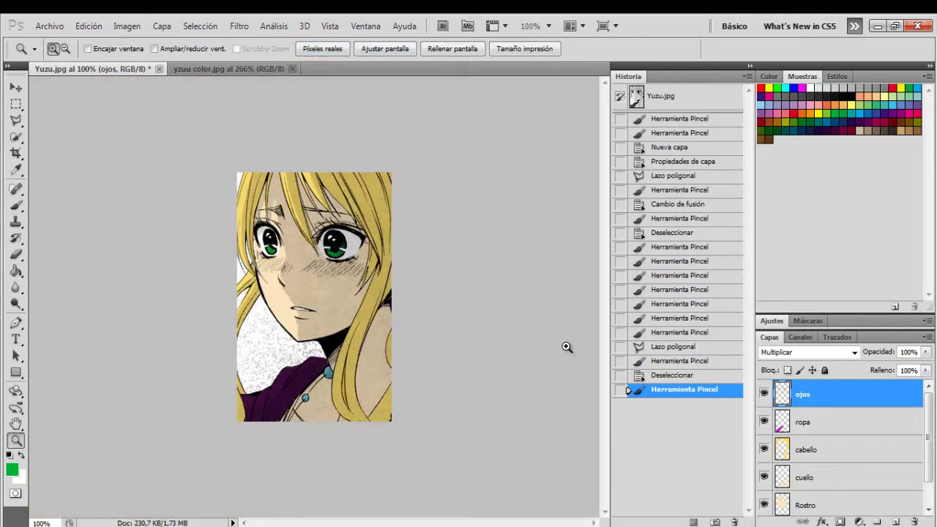
Add a new layer named sombra above ojos
key(ctrl+shift+alt+n)
double_click(809, 394)
key(Return)
Set the foreground colour to black and the sombra layer's blending mode to Luz suave
click(21, 455)
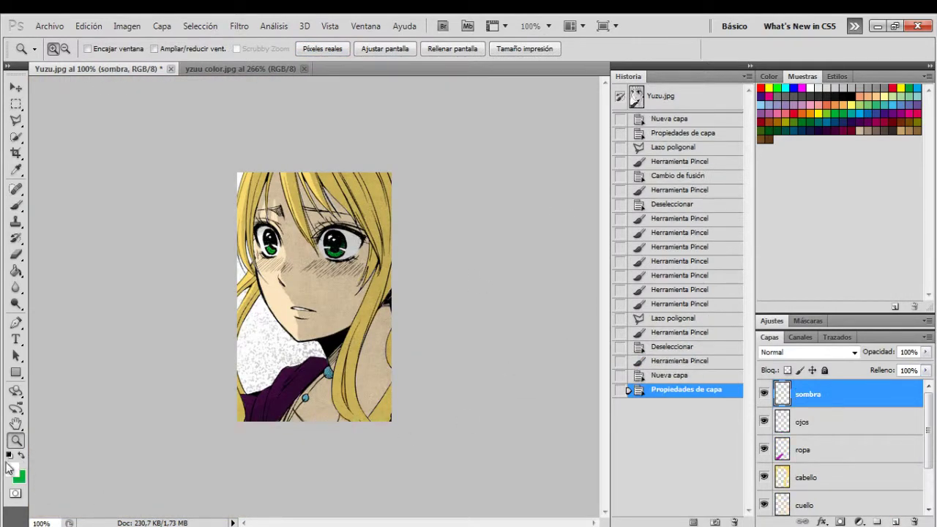
click(12, 469)
click(431, 442)
click(749, 252)
click(801, 339)
click(805, 352)
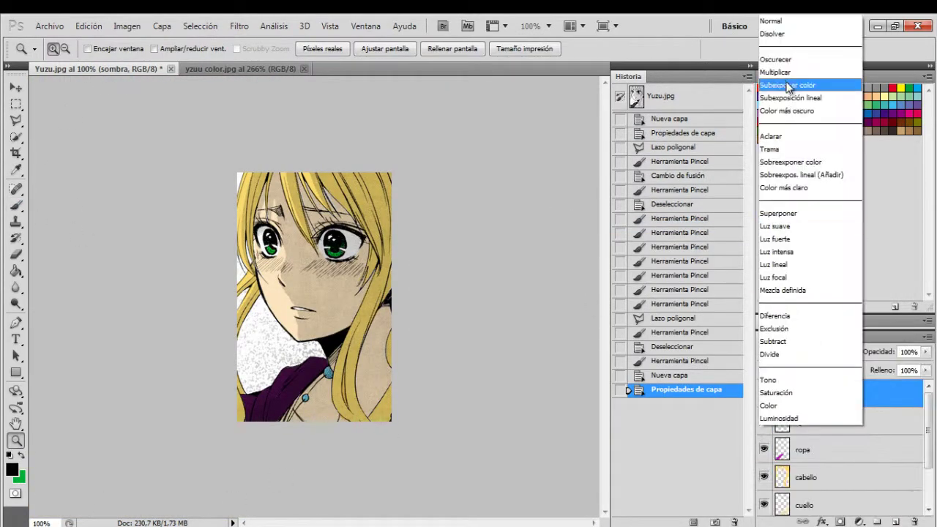
click(805, 229)
Paint black shading on the hatched strip of neck between the garment and the hair
drag(292, 388, 384, 325)
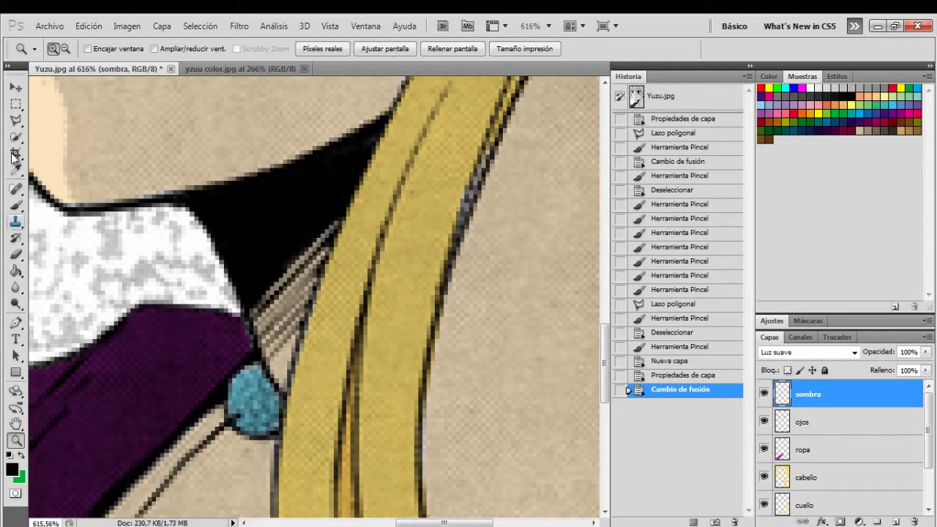
click(16, 205)
mouse_move(272, 308)
mouse_down()
mouse_move(282, 363)
mouse_move(274, 372)
mouse_up()
click(16, 440)
click(339, 48)
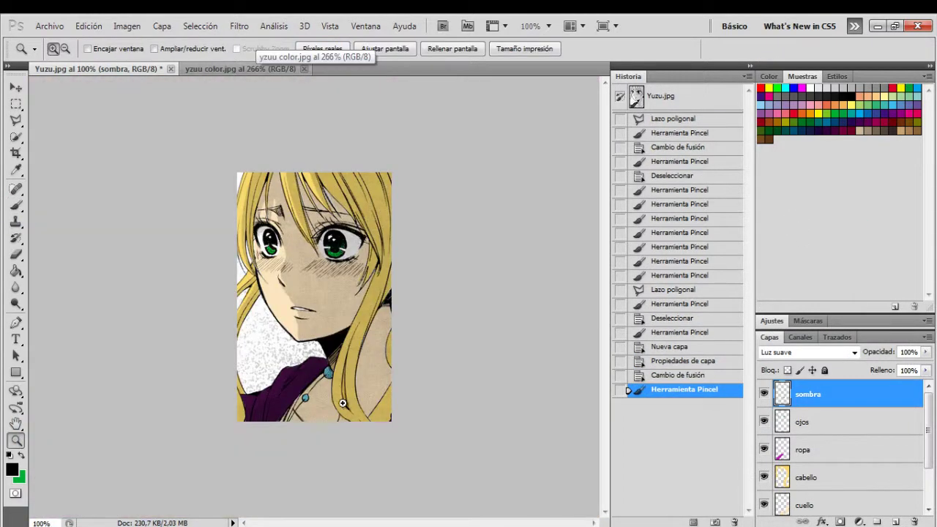
Outline the skin area between the right-hand hair strands with the Polygonal Lasso, shade it with a larger black brush and deselect
drag(297, 412, 445, 299)
click(16, 120)
click(358, 111)
click(383, 107)
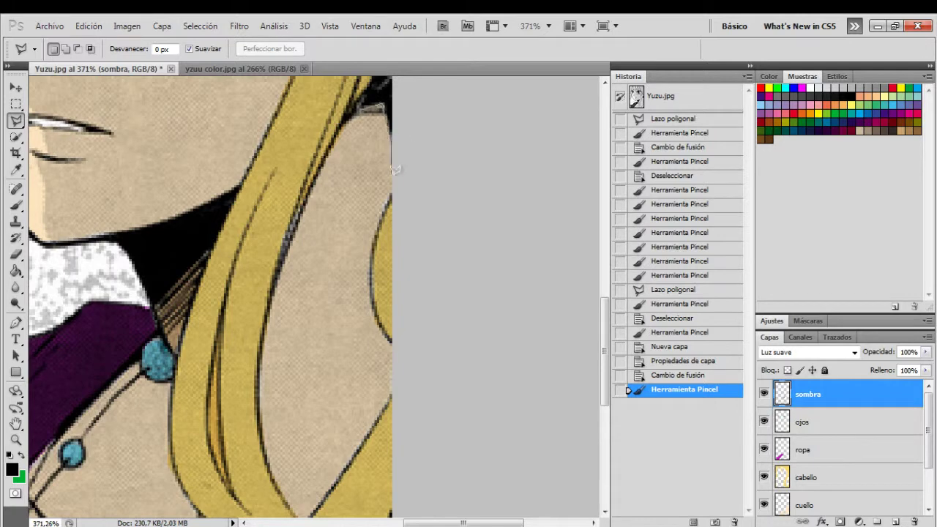
click(388, 397)
scroll(344, 432, down, 2)
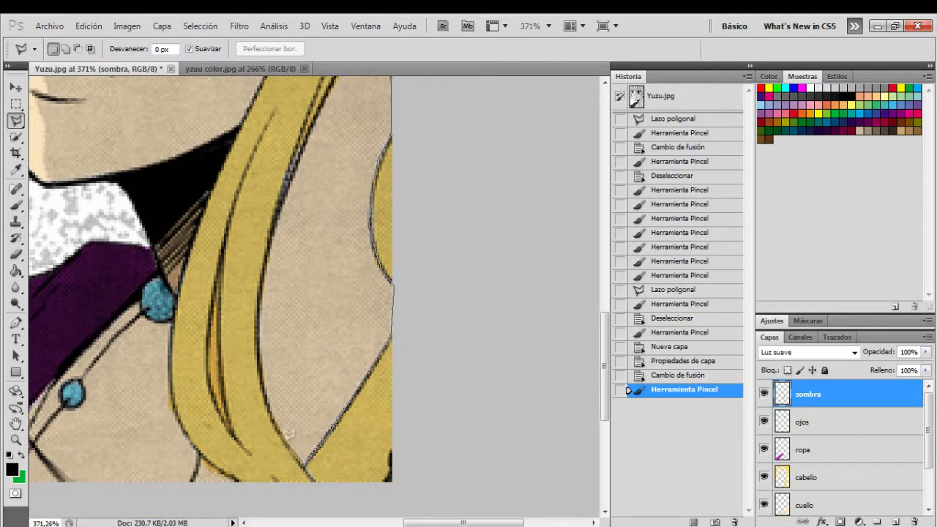
scroll(296, 348, up, 3)
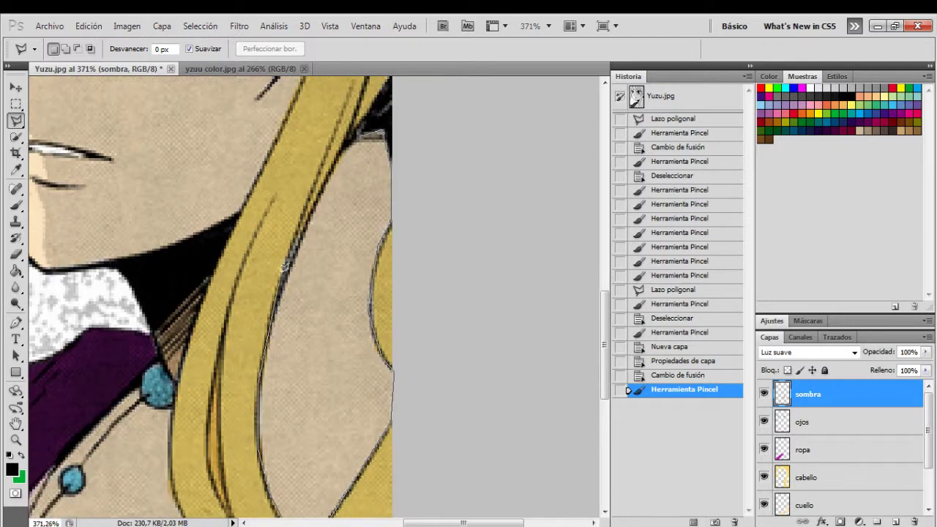
click(336, 157)
click(359, 137)
click(16, 206)
click(71, 50)
drag(22, 87, 52, 86)
mouse_move(315, 358)
mouse_down()
mouse_move(379, 180)
mouse_move(320, 315)
mouse_up()
key(ctrl+d)
key(z)
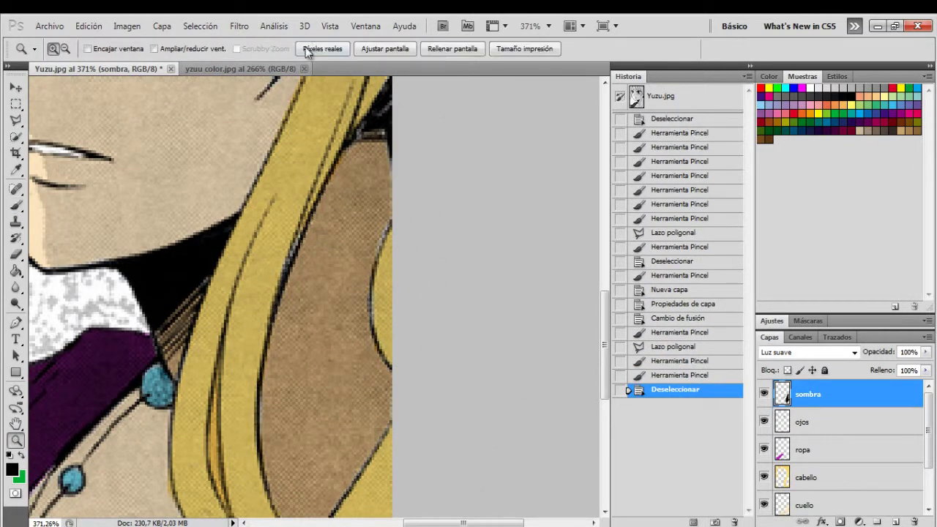
click(323, 48)
Outline the chest skin between the garment and the hair, excluding the lower bead, shade it black and deselect
drag(286, 417, 357, 360)
key(l)
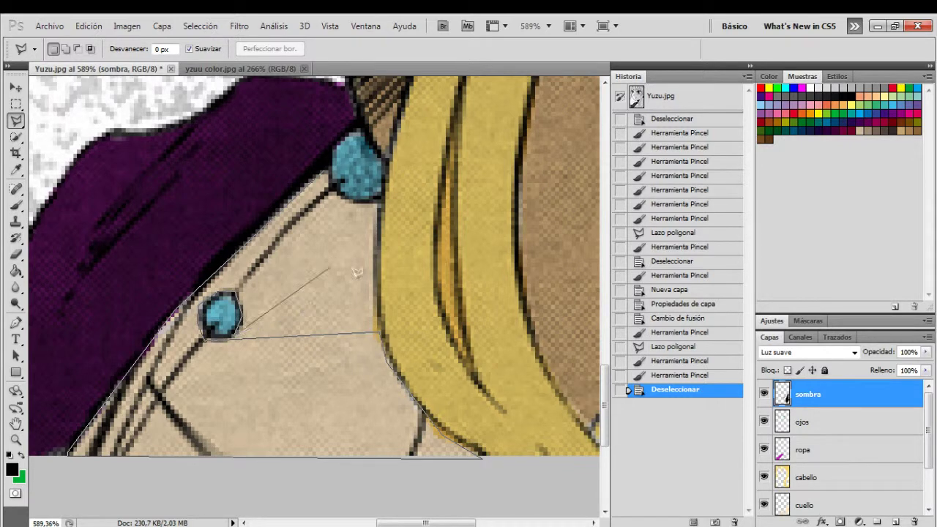
click(327, 163)
key(b)
mouse_move(293, 209)
mouse_down()
mouse_move(399, 501)
mouse_move(255, 295)
mouse_move(316, 375)
mouse_move(76, 98)
mouse_move(28, 89)
mouse_up()
key(ctrl+d)
Touch up the chest shading around the lower bead and along the hair edge with a smaller brush
click(70, 50)
mouse_move(218, 290)
mouse_down()
mouse_move(200, 301)
mouse_move(202, 328)
mouse_up()
drag(377, 322, 391, 365)
click(391, 365)
key(z)
click(320, 50)
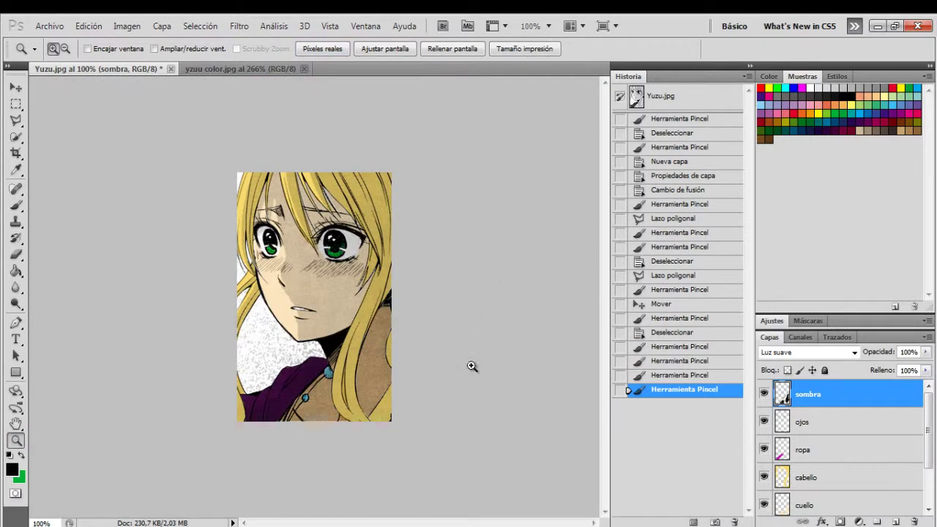
Add a new layer named luz above the sombra layer
drag(251, 356, 350, 272)
click(914, 521)
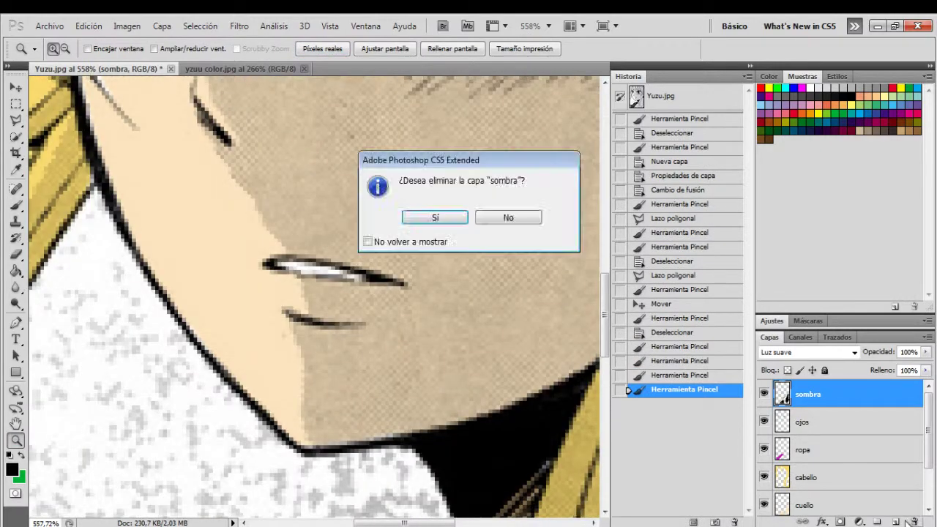
click(486, 217)
click(895, 520)
double_click(809, 395)
text(luz)
key(Return)
Delete the sombra layer
click(842, 428)
scroll(292, 293, up, 5)
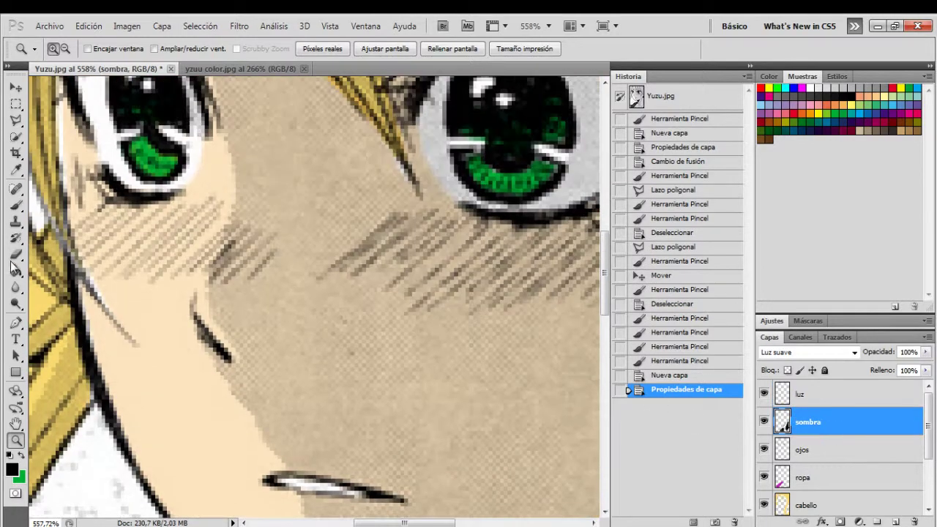
click(913, 521)
click(432, 215)
Set the foreground colour to white and the luz layer's blending mode to Luz suave
scroll(209, 298, down, 4)
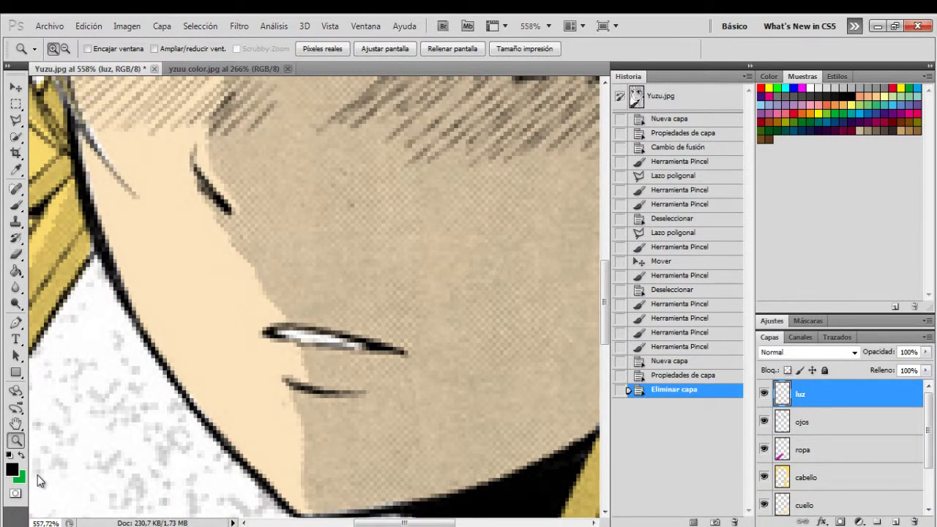
click(14, 470)
click(429, 262)
click(718, 254)
click(16, 206)
click(69, 50)
double_click(23, 140)
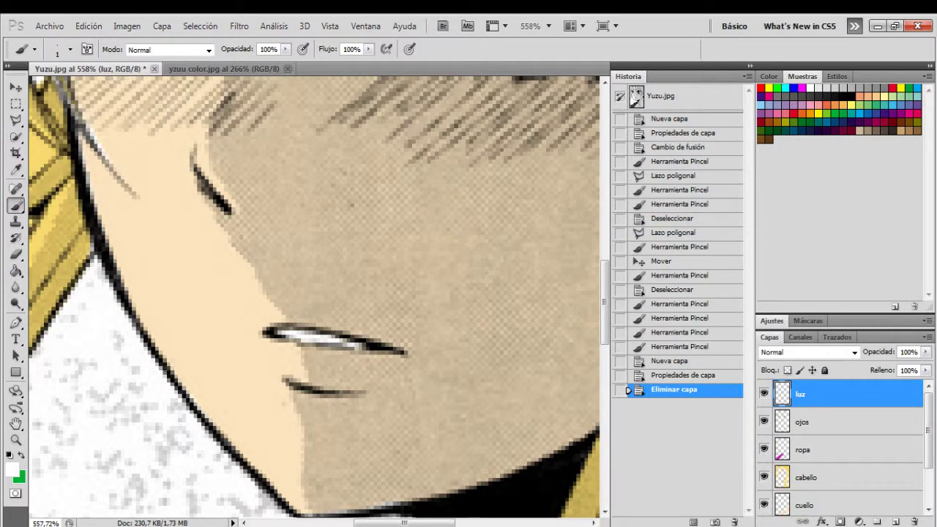
scroll(168, 357, down, 2)
click(812, 353)
click(783, 226)
Set the brush size to 3 px and paint white highlights inside the jawline from the chin up to the cheek
click(70, 50)
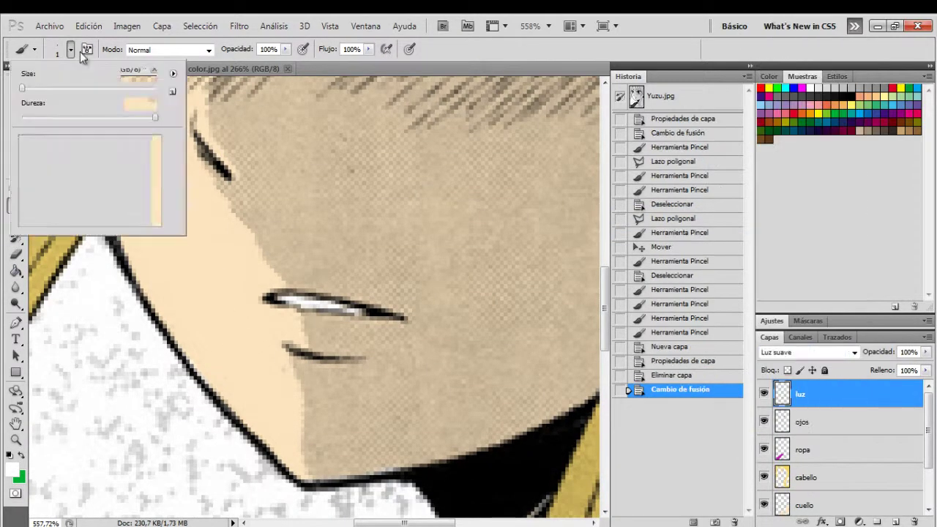
text(3)
key(Return)
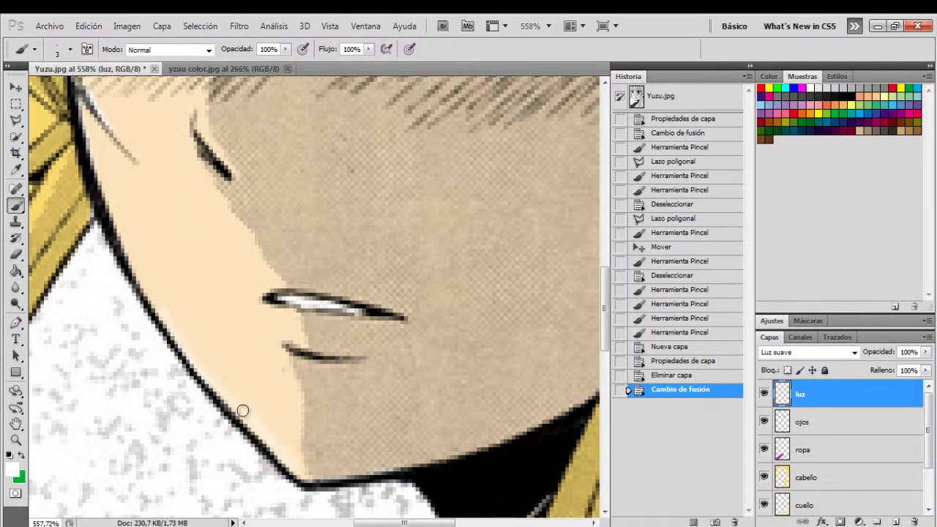
mouse_move(242, 411)
mouse_down()
mouse_move(140, 278)
mouse_move(312, 481)
mouse_up()
scroll(144, 405, up, 3)
mouse_move(144, 404)
mouse_down()
mouse_move(83, 290)
mouse_move(90, 266)
mouse_up()
key(z)
click(322, 48)
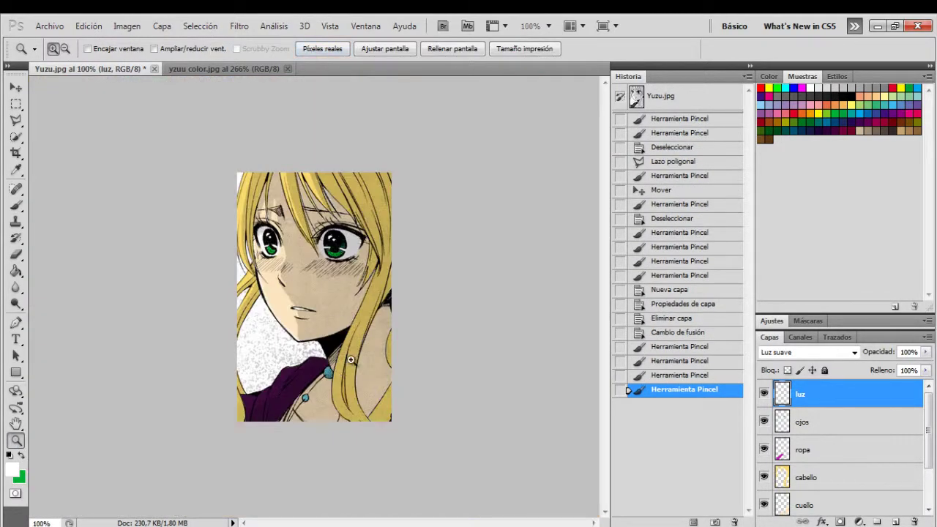
Paint a white highlight on the luz layer along the upper edge of the purple garment at the shoulder
drag(238, 412, 365, 347)
key(b)
mouse_move(154, 344)
mouse_down()
mouse_move(291, 237)
mouse_move(434, 199)
mouse_up()
key(z)
click(322, 48)
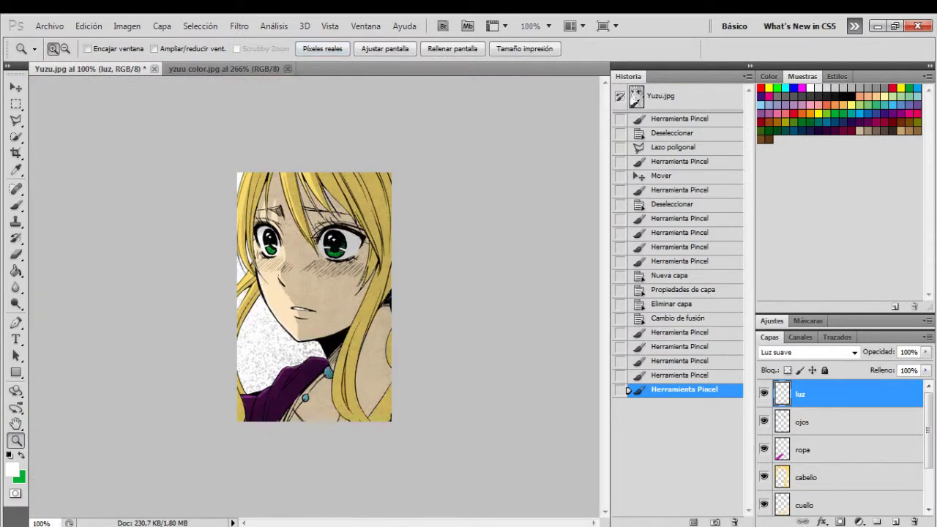
Paint a short white highlight on the hair at the upper-left edge of the portrait
drag(228, 204, 268, 171)
click(16, 207)
mouse_move(183, 425)
mouse_down()
mouse_move(261, 184)
mouse_move(184, 388)
mouse_up()
double_click(14, 443)
Paint white highlights on the hair strands beside the cheek on the portrait's left side
drag(229, 295, 270, 257)
click(16, 208)
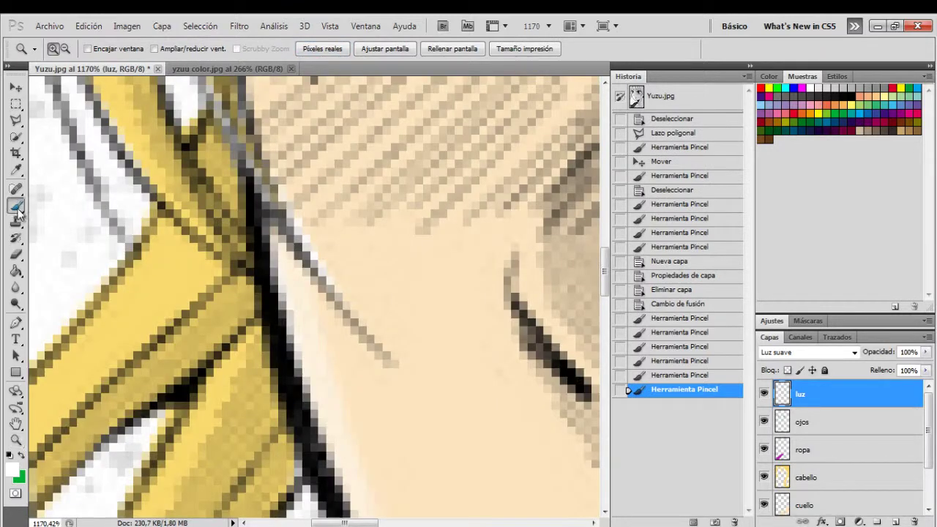